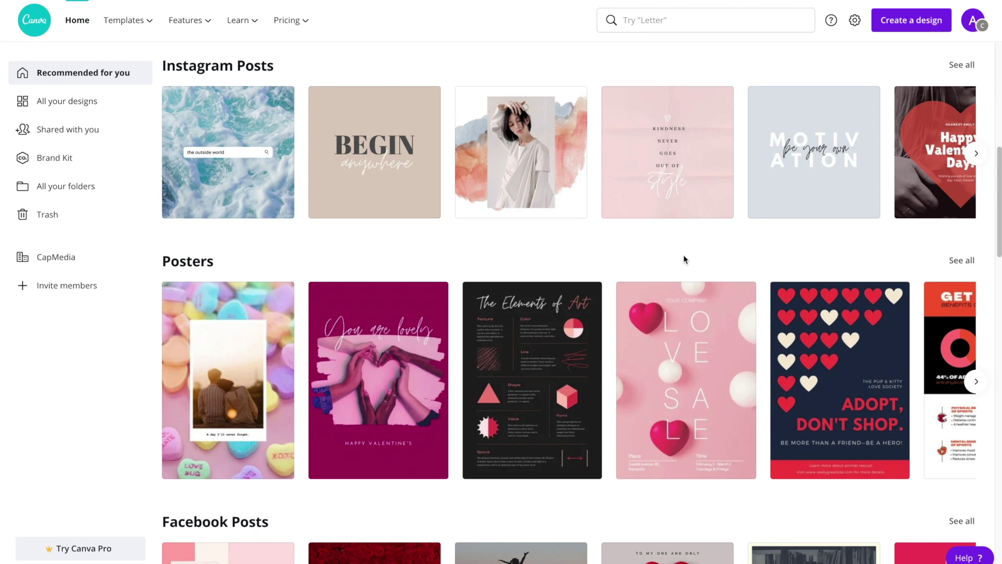
# Step: Scroll to the Animated Social Media row, page through it, and open its full 208-template gallery
pyautogui.moveTo(999, 210); pyautogui.dragTo(998, 473)
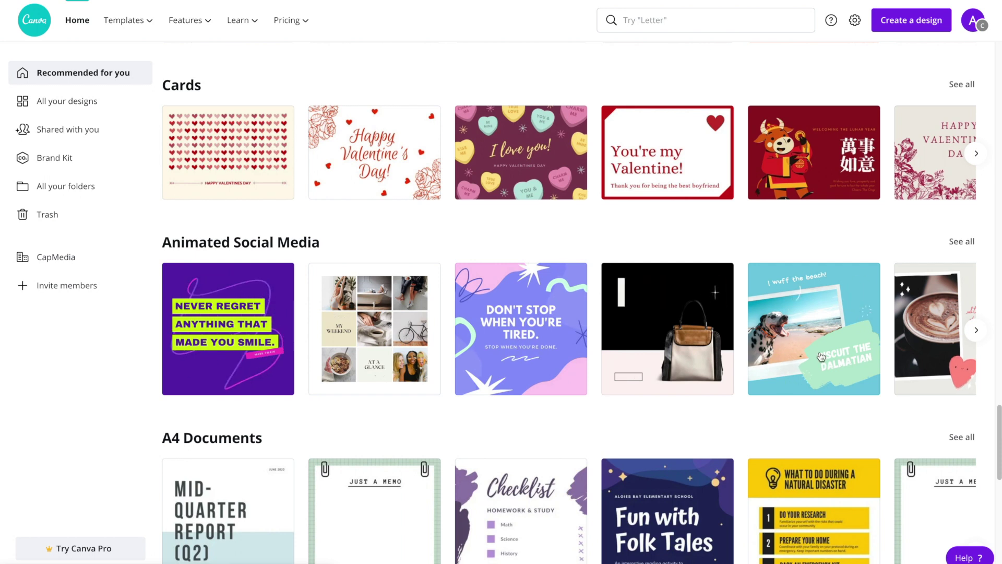
pyautogui.click(976, 330)
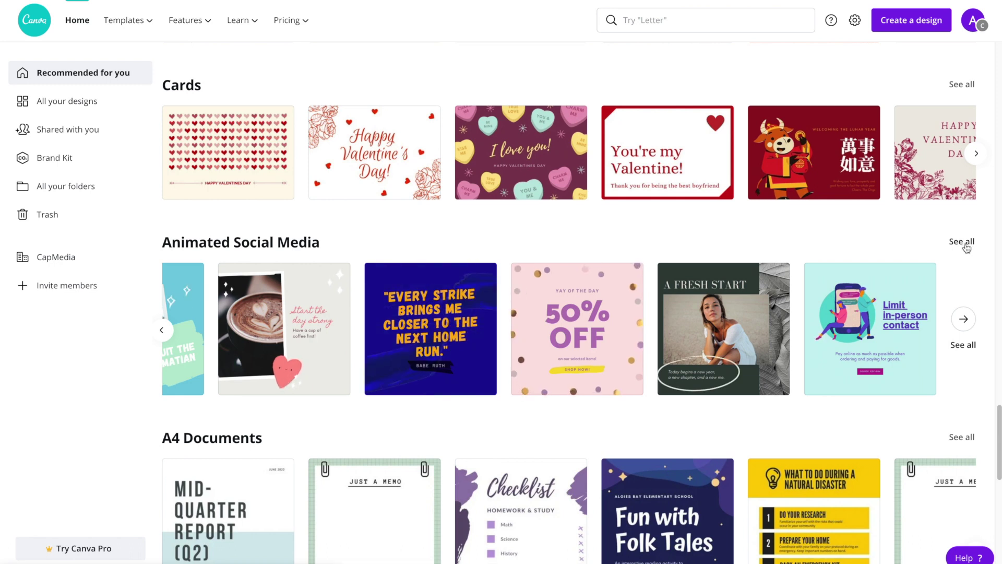
pyautogui.click(963, 242)
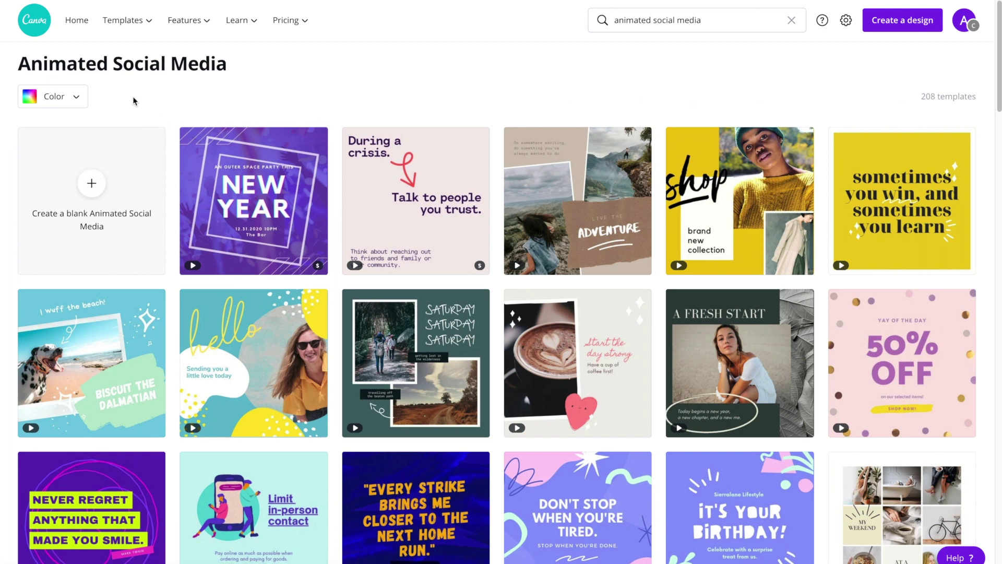
# Step: Filter the animated templates to pink only, then clear the filter to list all 208 again
pyautogui.click(84, 99)
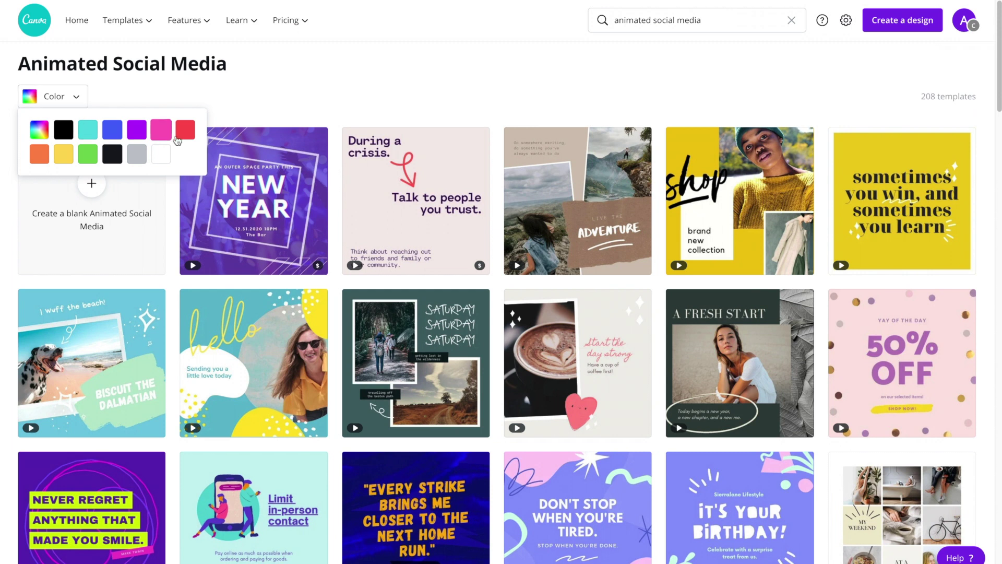
pyautogui.click(160, 130)
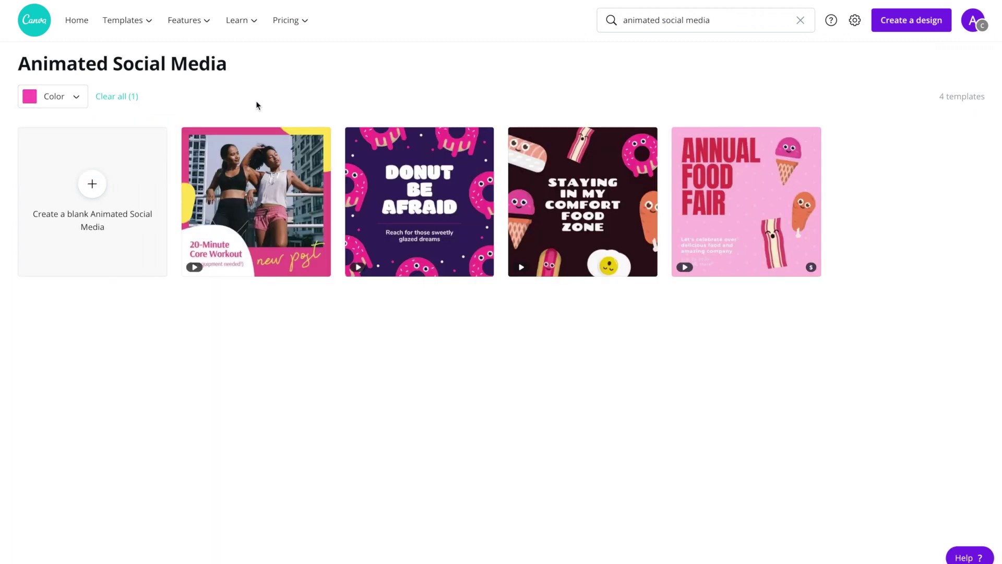
pyautogui.moveTo(284, 181)
pyautogui.moveTo(423, 184)
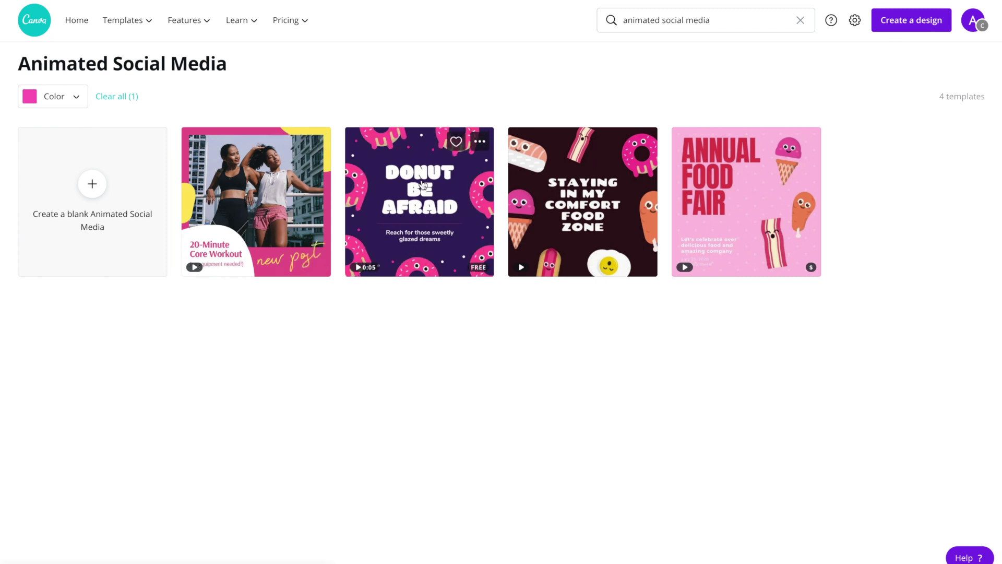
pyautogui.moveTo(770, 225)
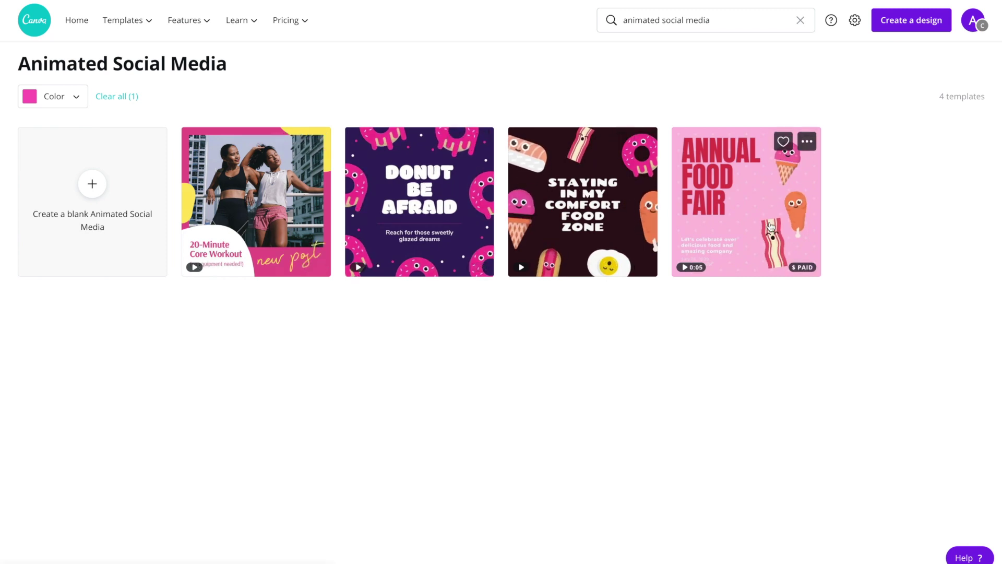
pyautogui.click(134, 97)
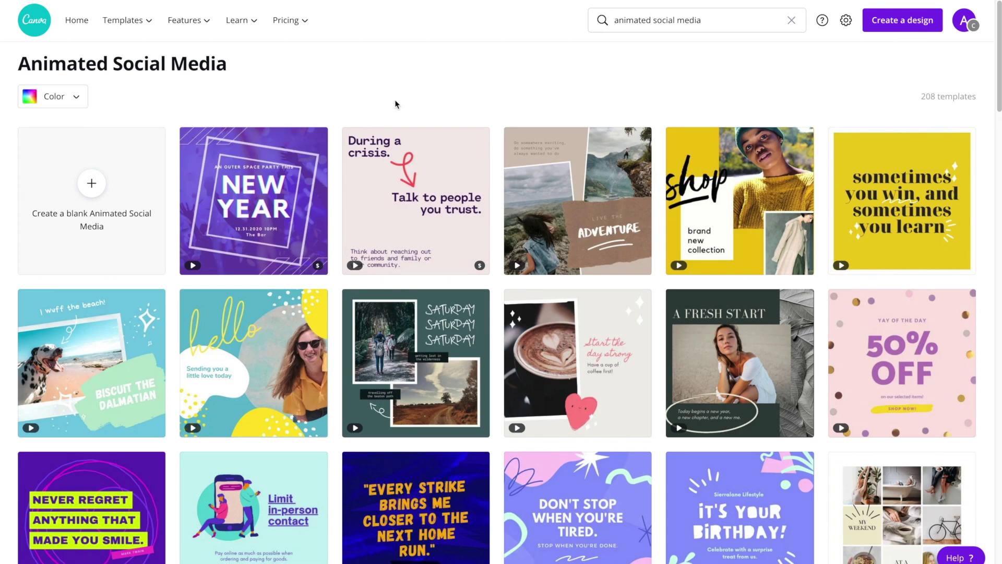
pyautogui.moveTo(401, 179)
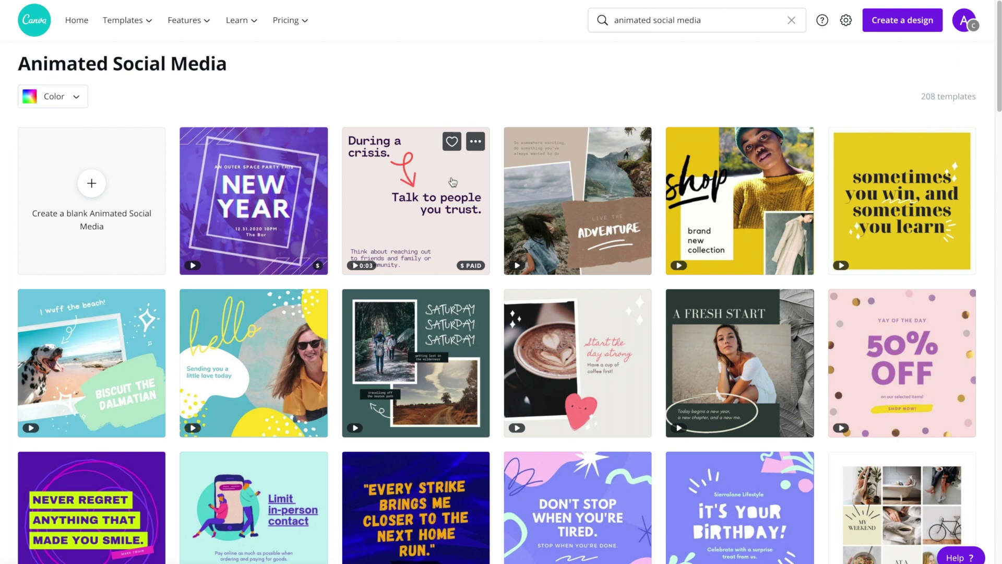
pyautogui.moveTo(575, 192)
pyautogui.moveTo(728, 208)
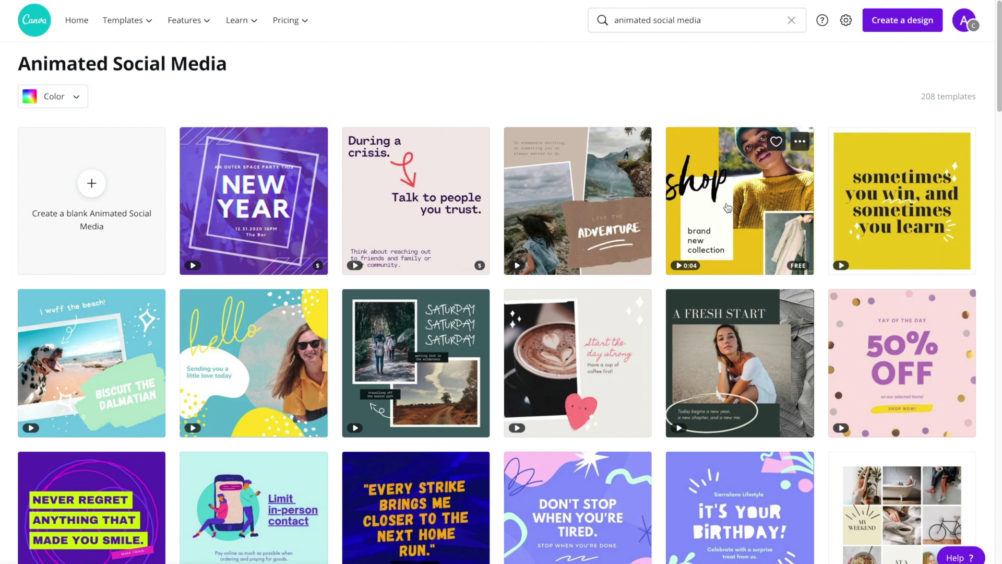
pyautogui.moveTo(725, 322)
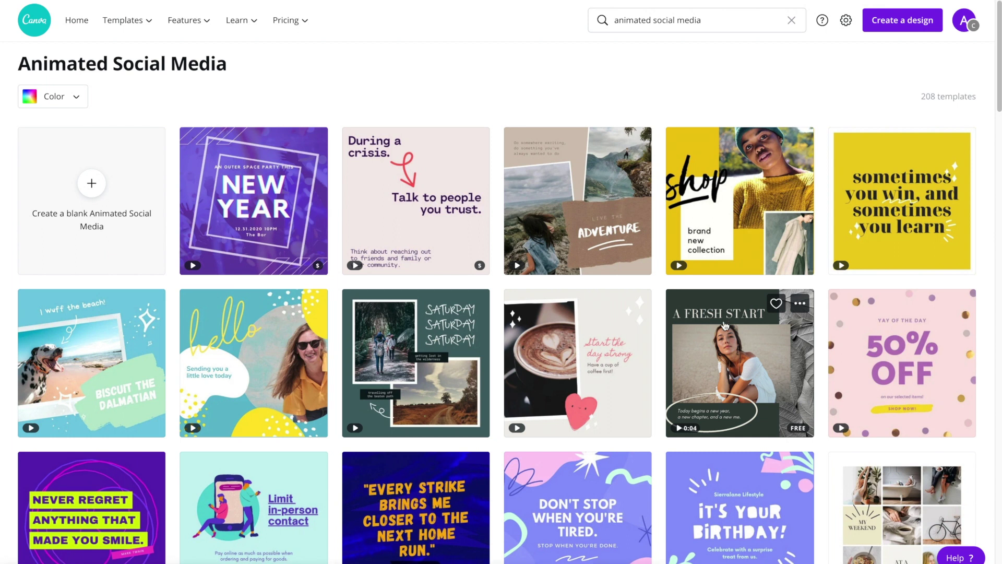
pyautogui.moveTo(745, 483)
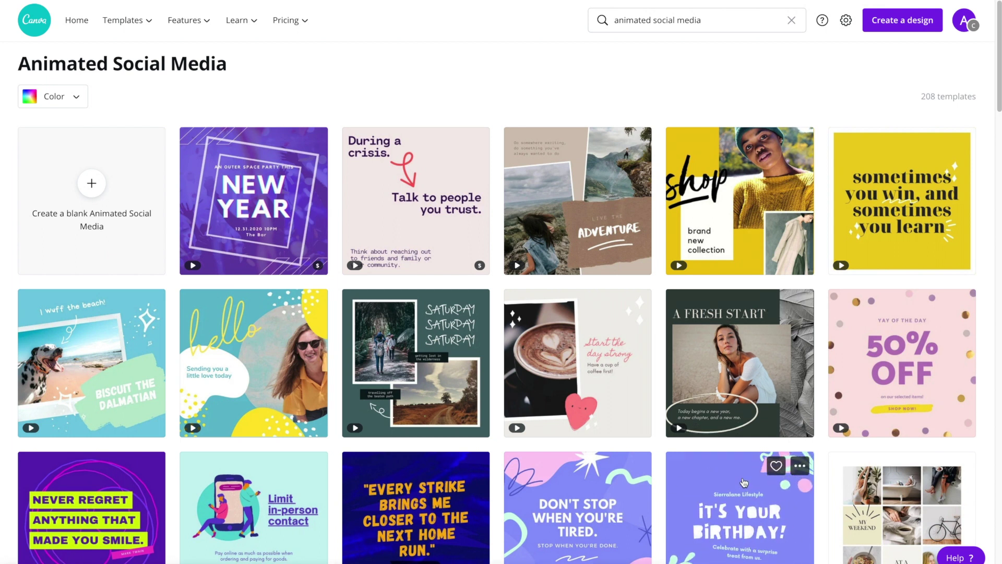
pyautogui.moveTo(898, 378)
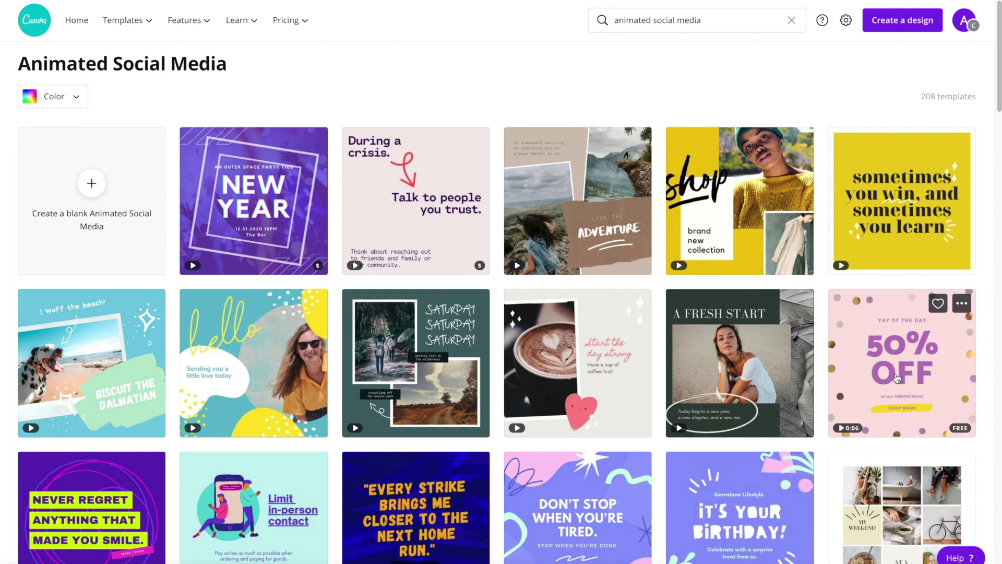
pyautogui.moveTo(905, 209)
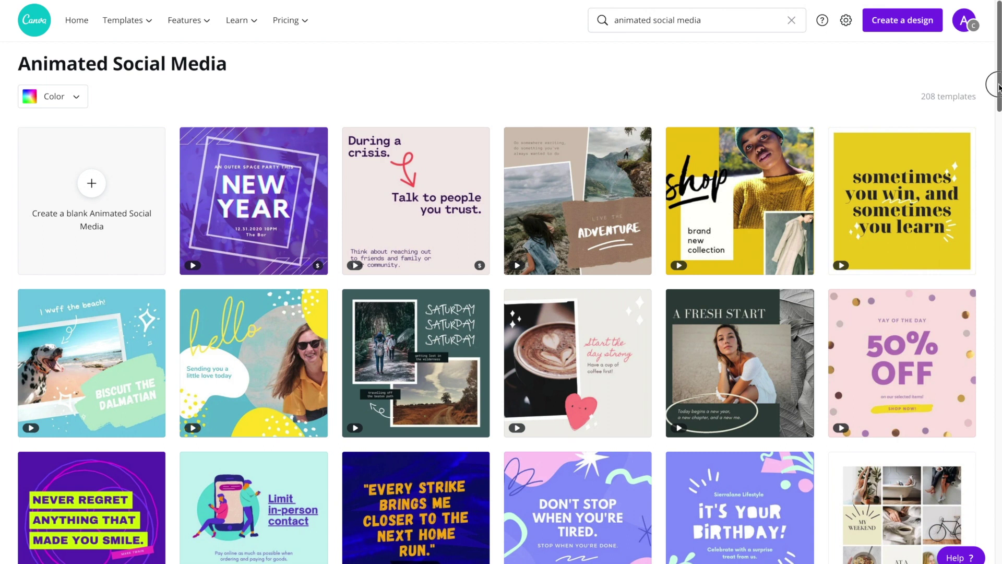
pyautogui.moveTo(998, 86); pyautogui.dragTo(998, 152)
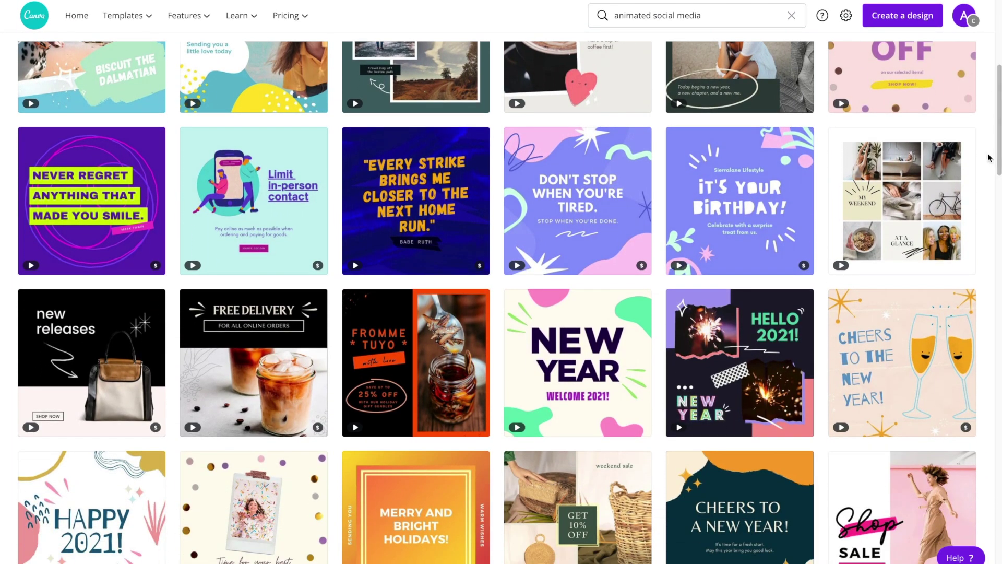
pyautogui.moveTo(894, 247)
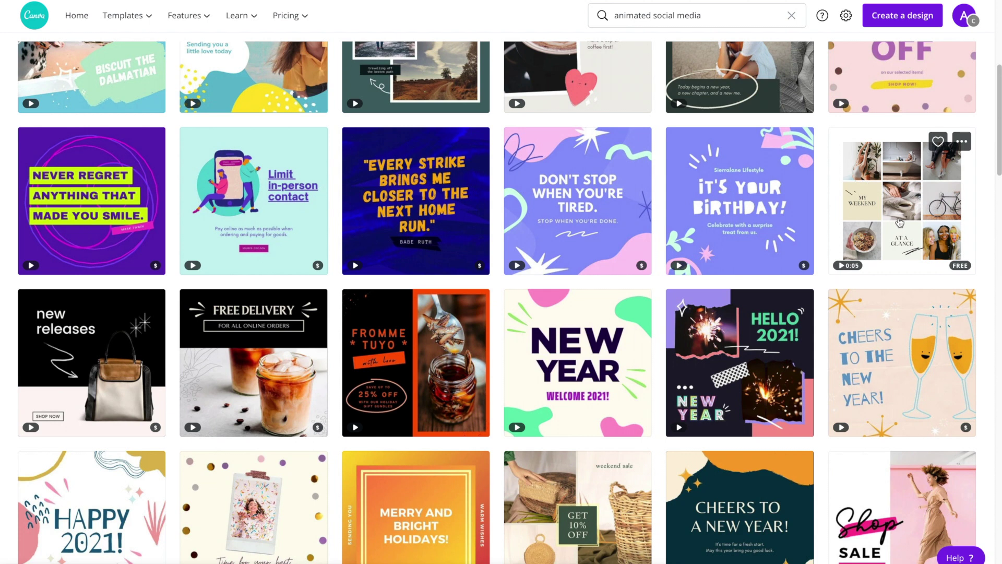
pyautogui.moveTo(992, 165); pyautogui.dragTo(992, 243)
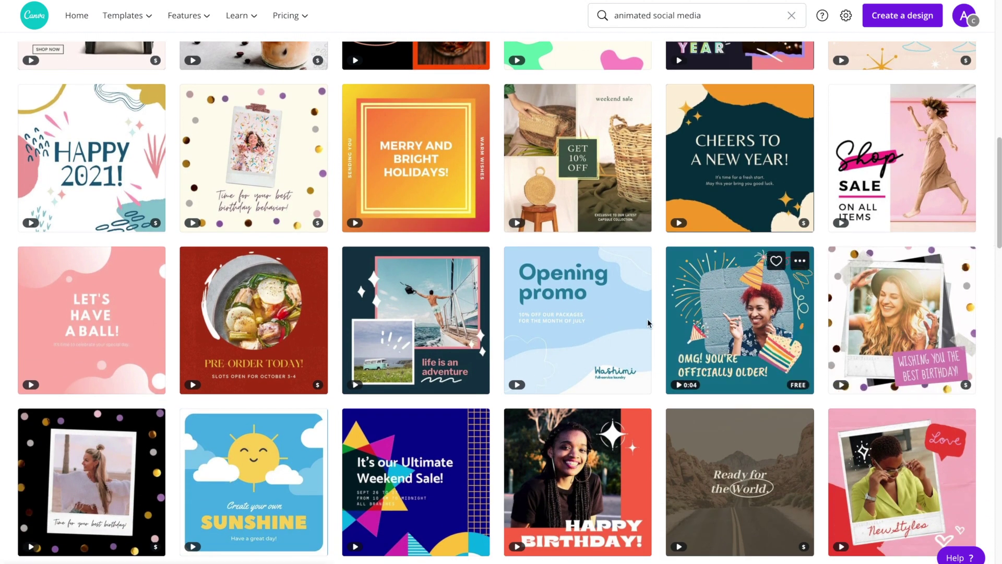
pyautogui.moveTo(574, 320)
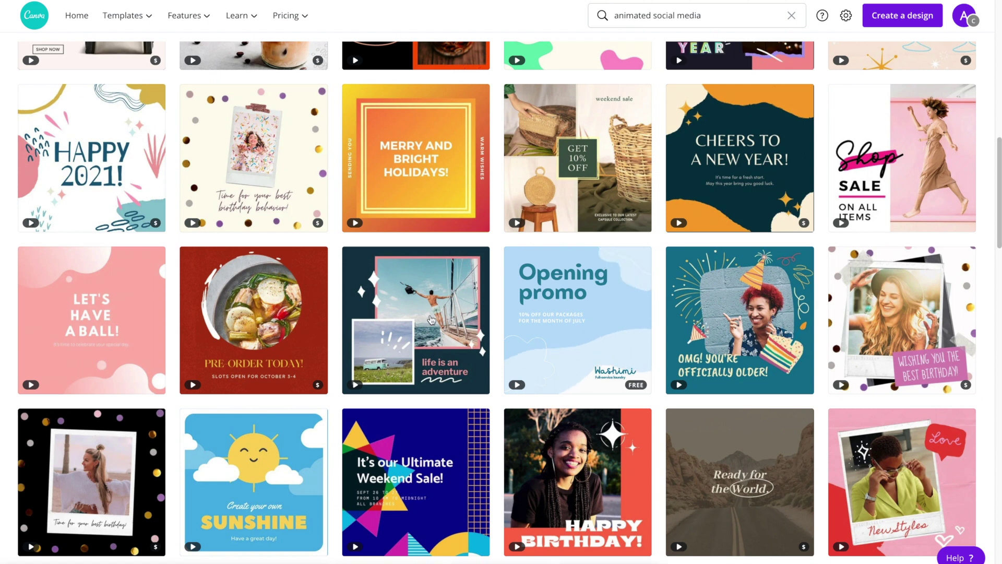
pyautogui.moveTo(257, 177)
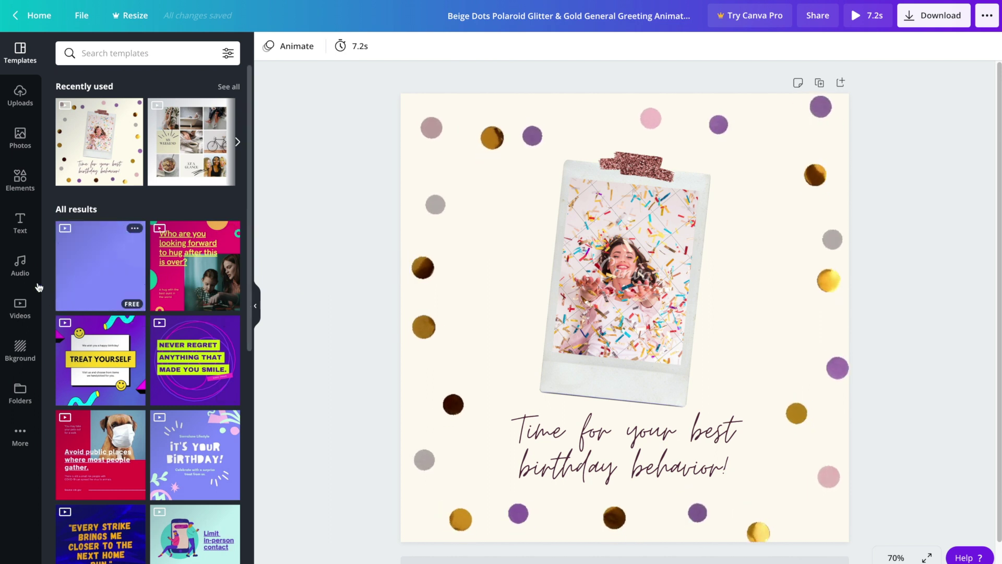
# Step: Drop the pink cupcakes stock photo into the polaroid frame and crop it up and left to fit
pyautogui.click(22, 149)
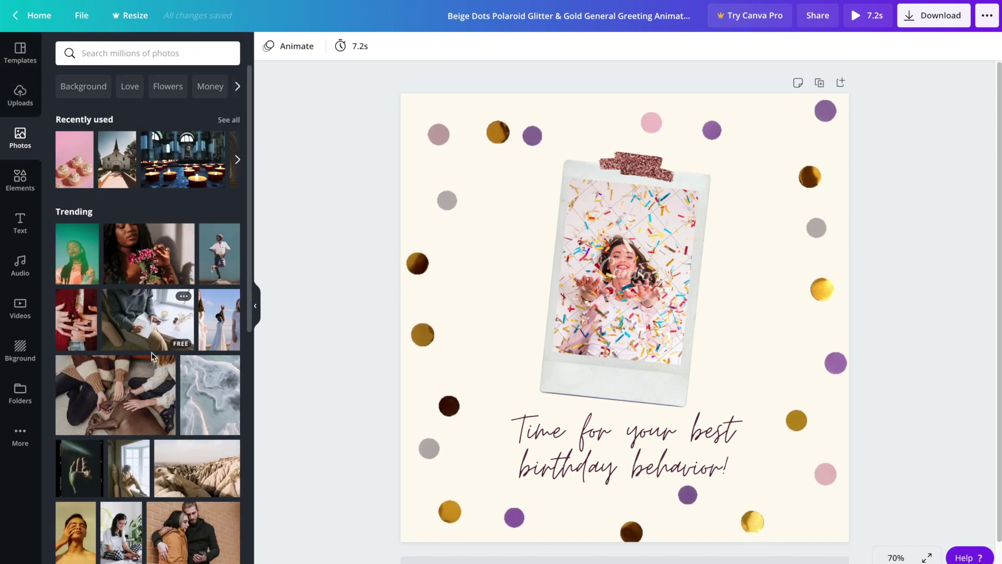
pyautogui.scroll(-5, 151, 352)
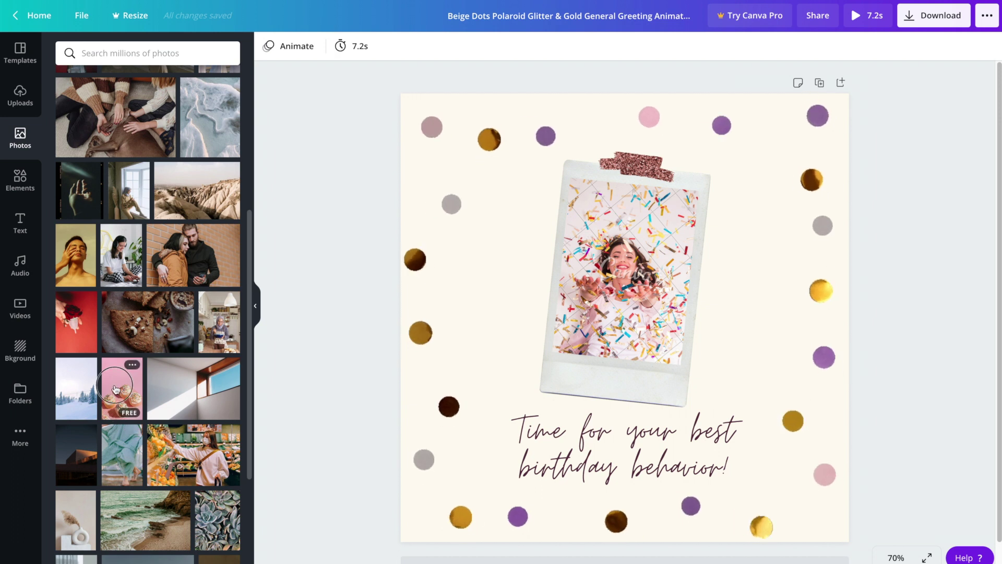
pyautogui.moveTo(116, 390); pyautogui.dragTo(563, 259)
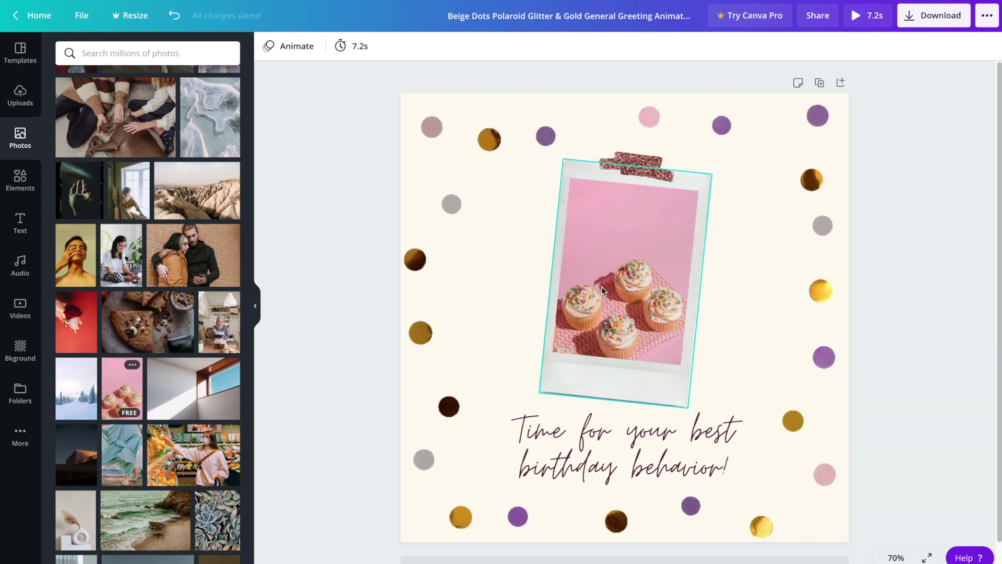
pyautogui.doubleClick(622, 293)
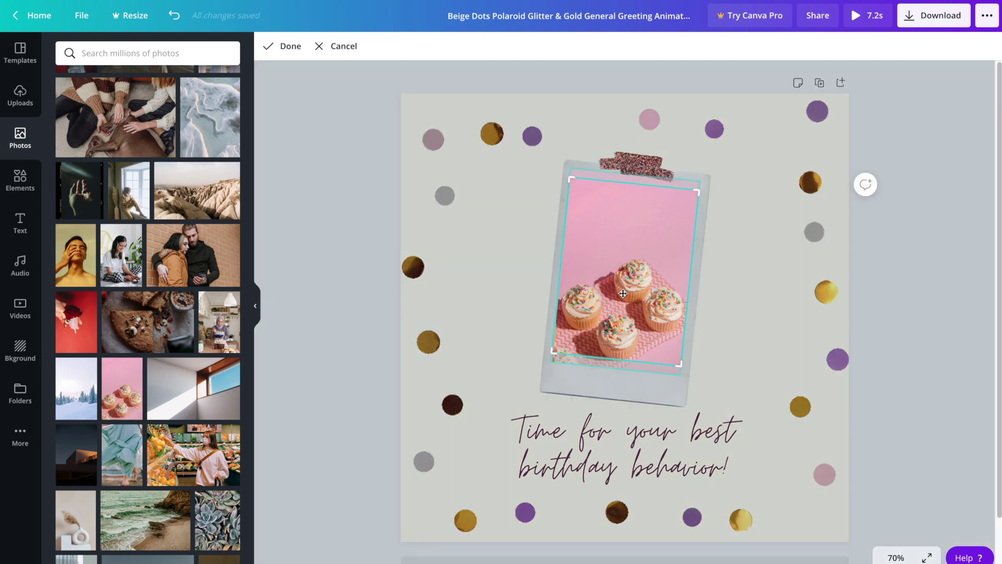
pyautogui.moveTo(629, 255); pyautogui.dragTo(742, 123)
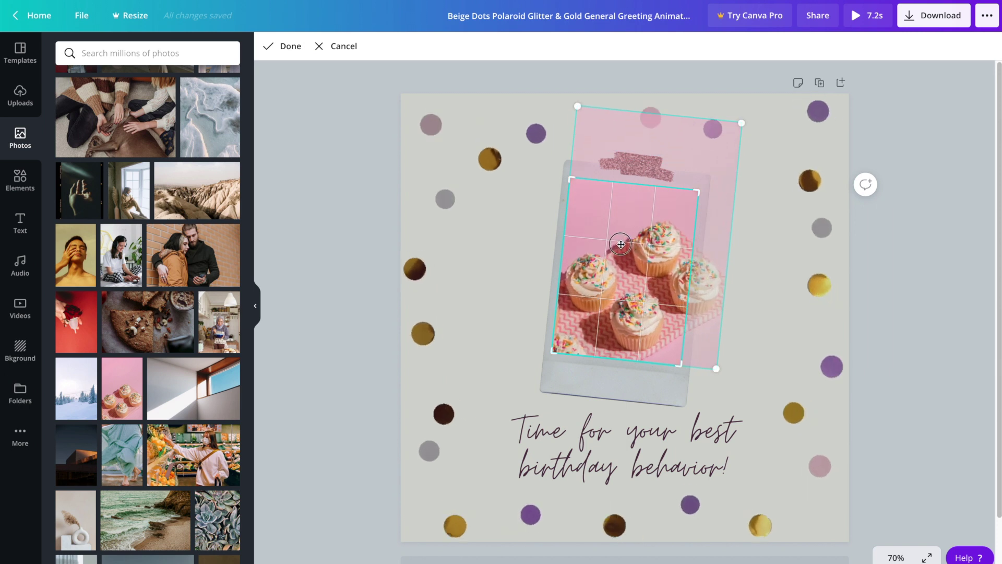
pyautogui.moveTo(631, 246); pyautogui.dragTo(612, 245)
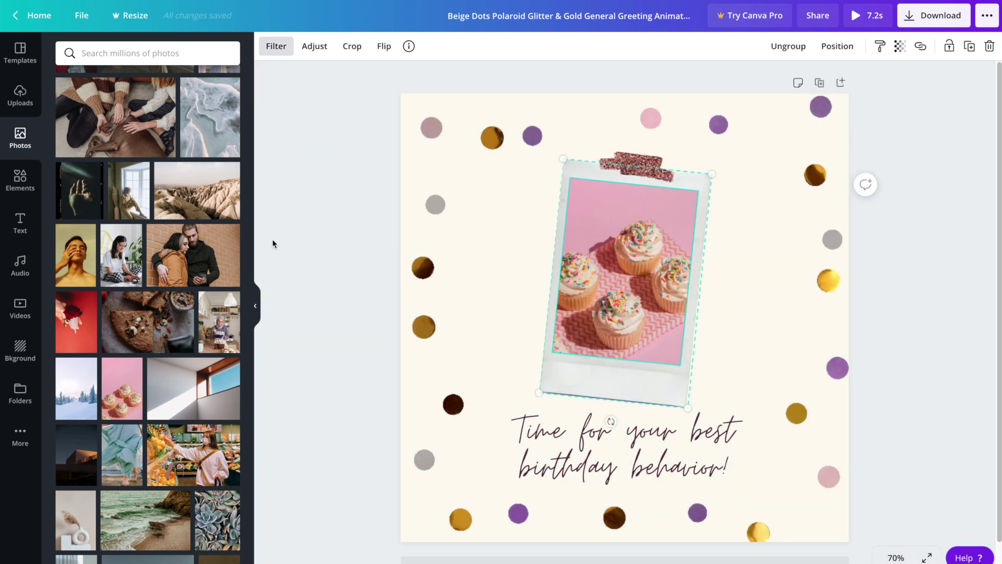
pyautogui.click(280, 48)
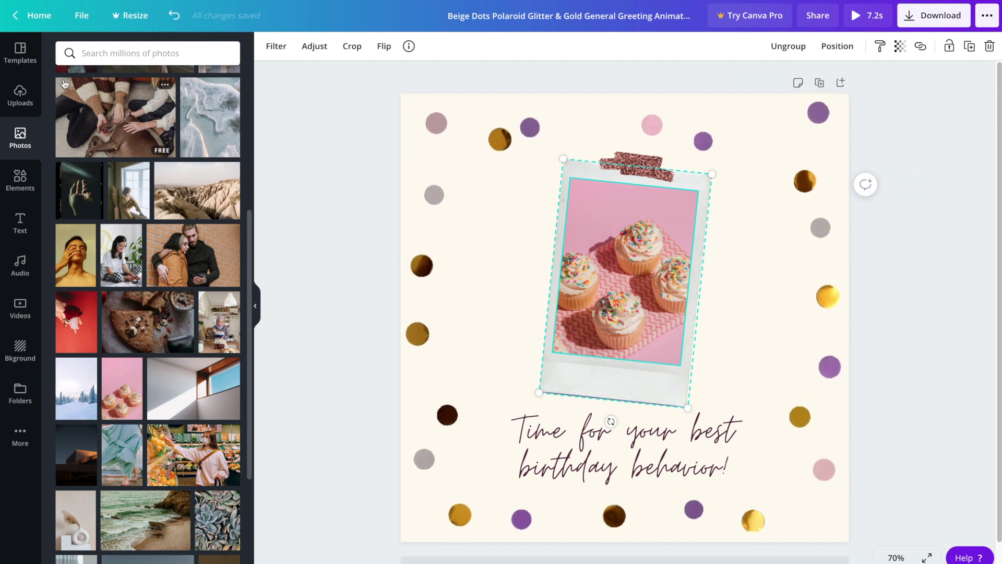
# Step: Replace the cupcakes in the polaroid with the 13.2s uploaded video clip
pyautogui.click(19, 106)
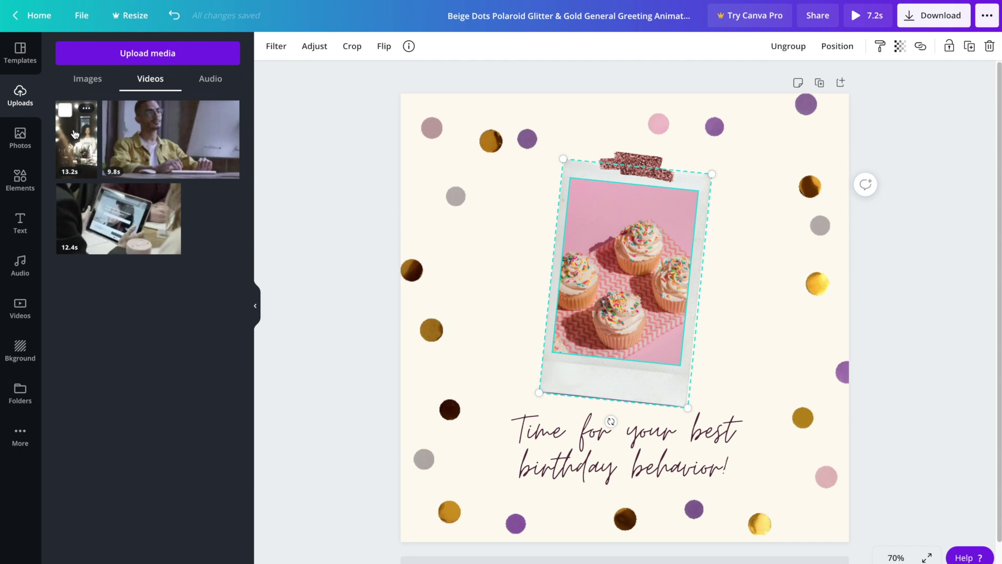
pyautogui.moveTo(83, 165); pyautogui.dragTo(535, 261)
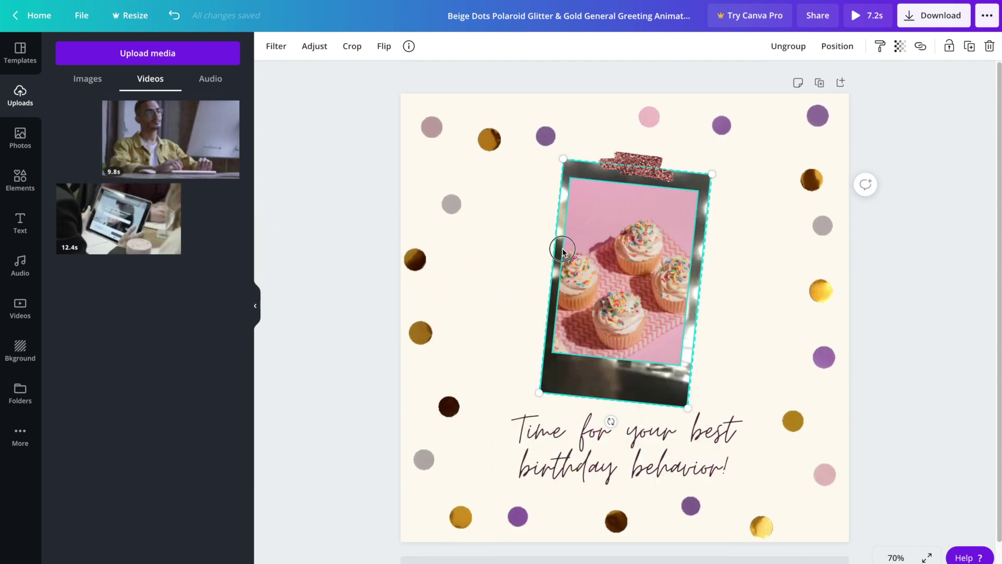
pyautogui.moveTo(562, 251); pyautogui.dragTo(559, 245)
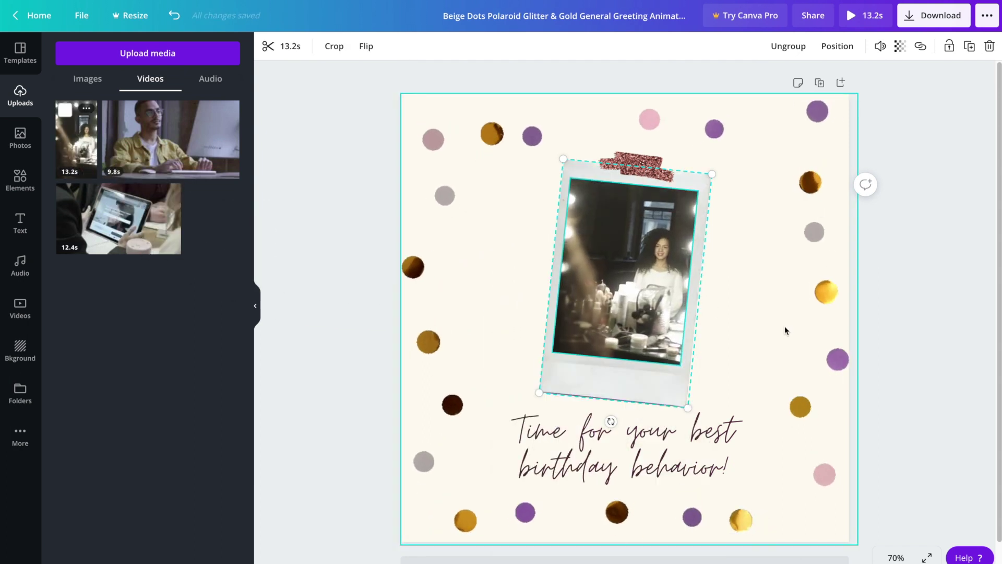
pyautogui.hotkey('ctrl', 'z')
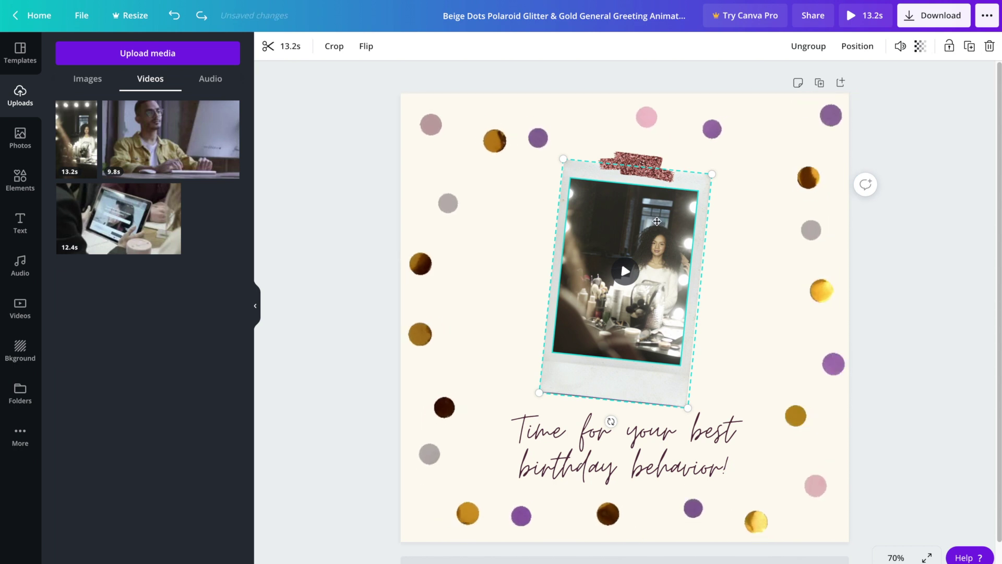
# Step: Crop the polaroid video larger and shift it so the woman is framed in the centre
pyautogui.doubleClick(657, 222)
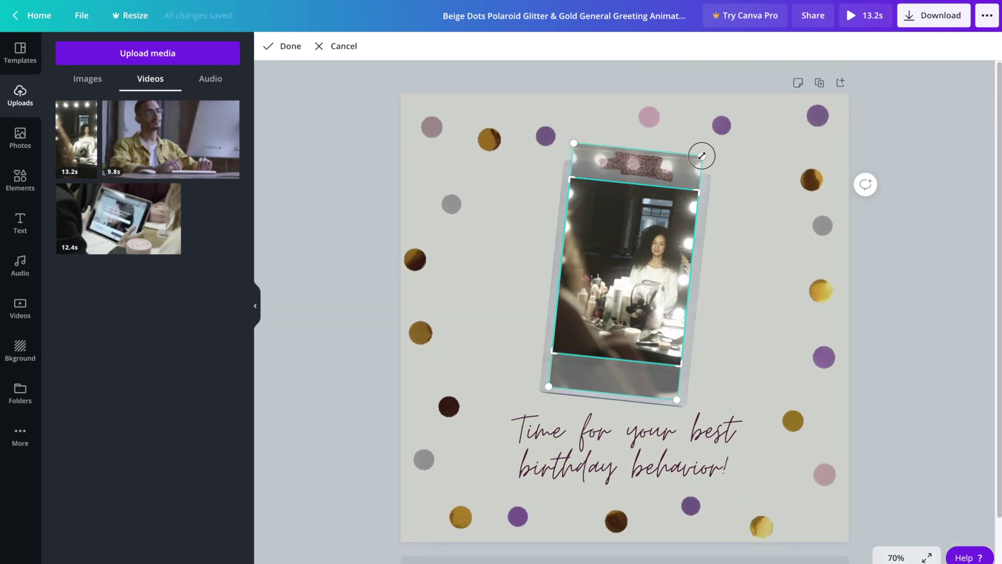
pyautogui.moveTo(702, 155); pyautogui.dragTo(781, 119)
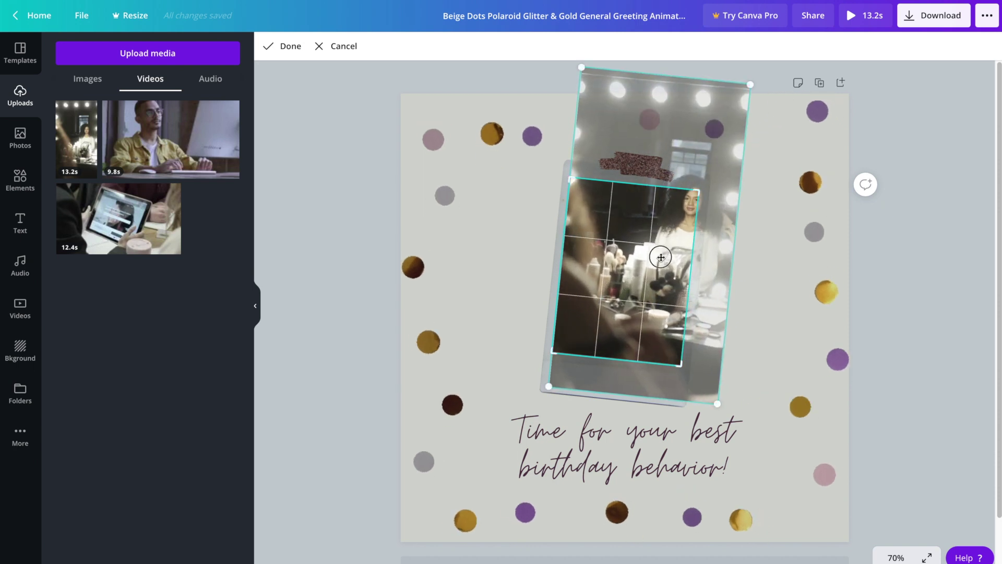
pyautogui.moveTo(661, 257); pyautogui.dragTo(609, 288)
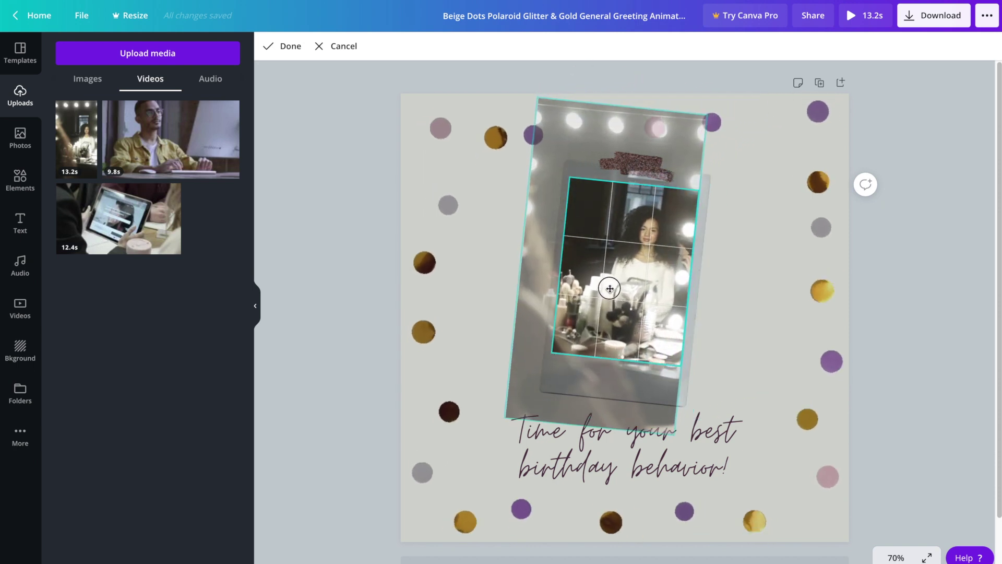
pyautogui.click(890, 257)
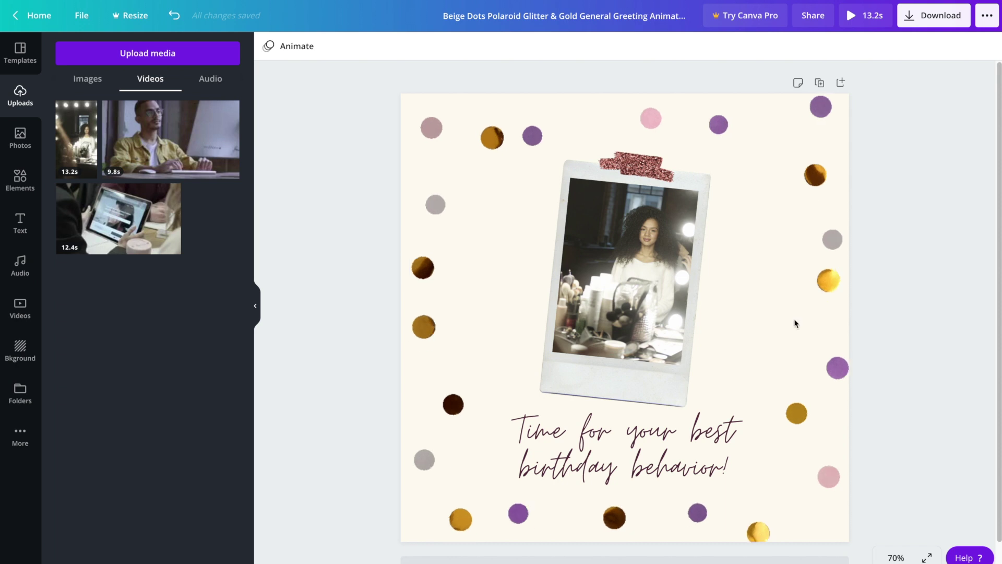
pyautogui.click(629, 269)
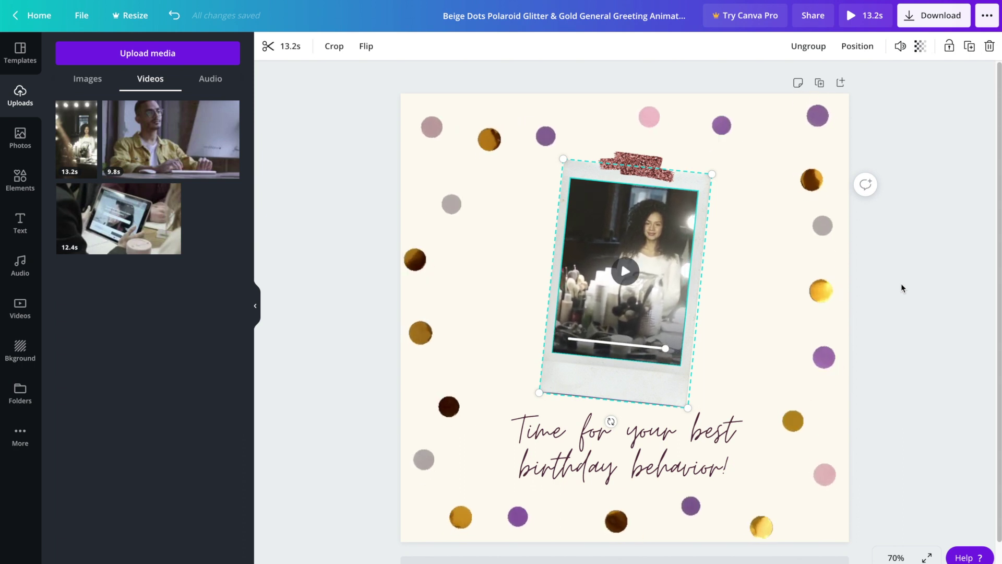
pyautogui.click(904, 409)
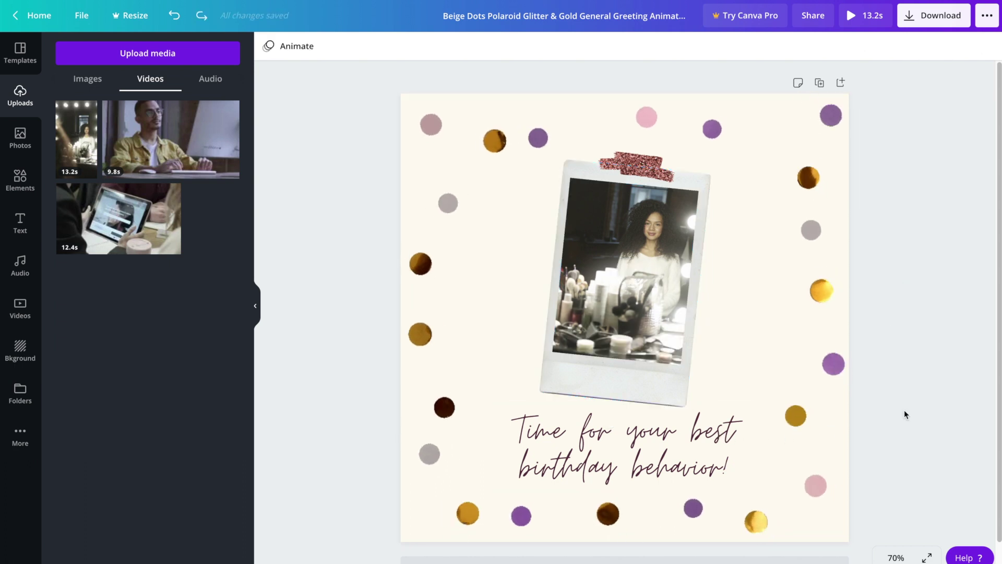
pyautogui.doubleClick(621, 437)
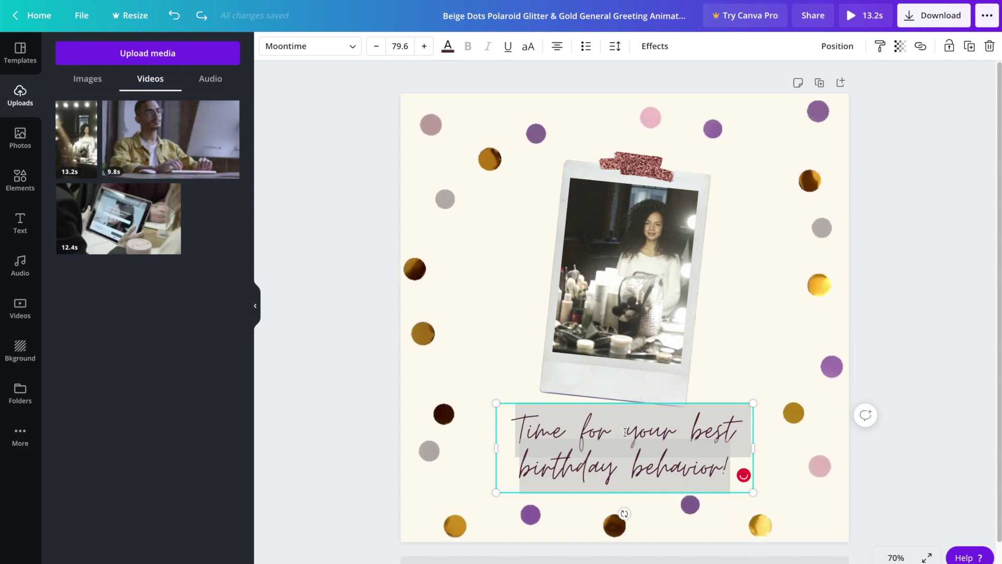
# Step: Change the caption to 'My fave behind' / 'the scenes footage!' on two lines and shrink it slightly
pyautogui.write('My fave')
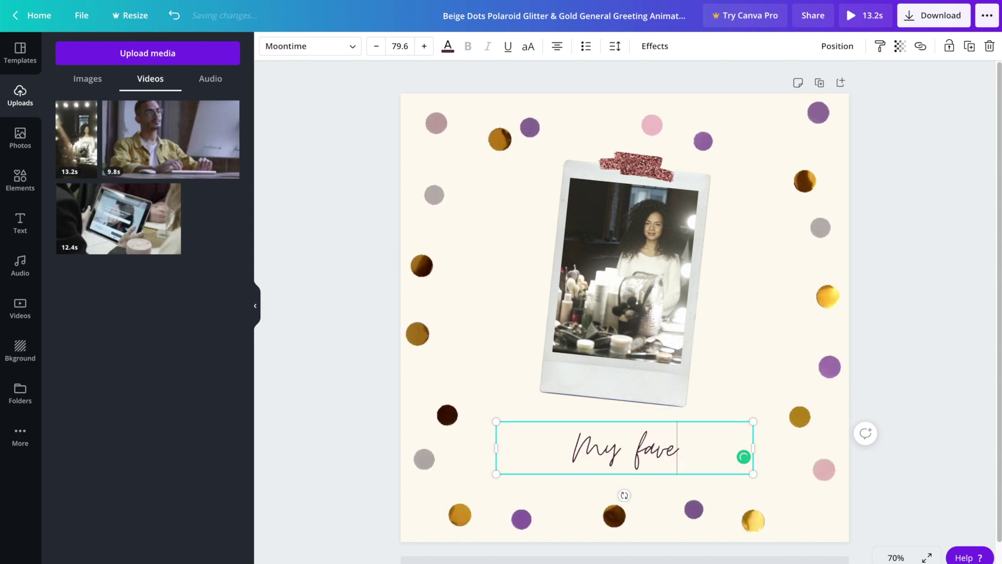
pyautogui.write(' behind')
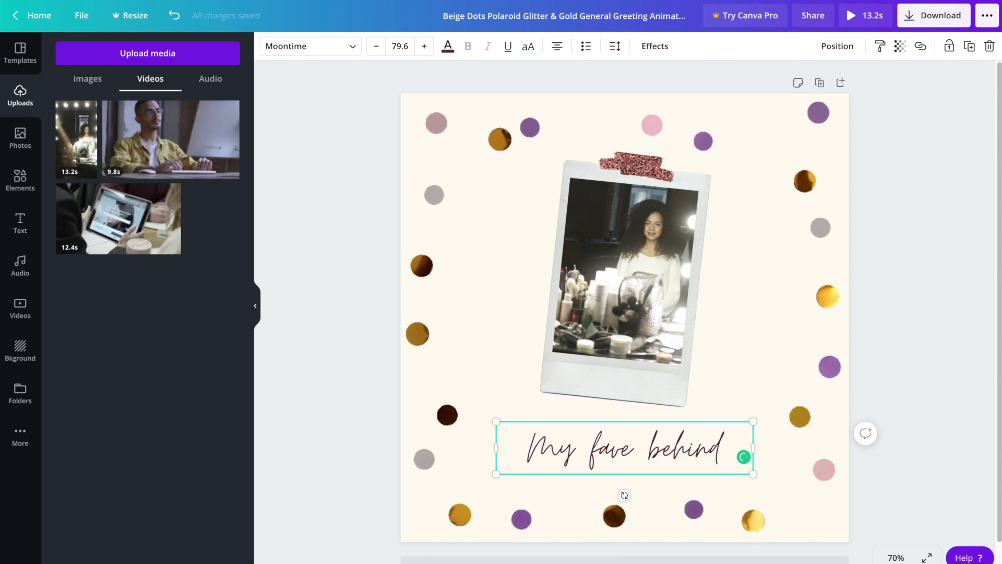
pyautogui.press('Return')
pyautogui.write('the sc')
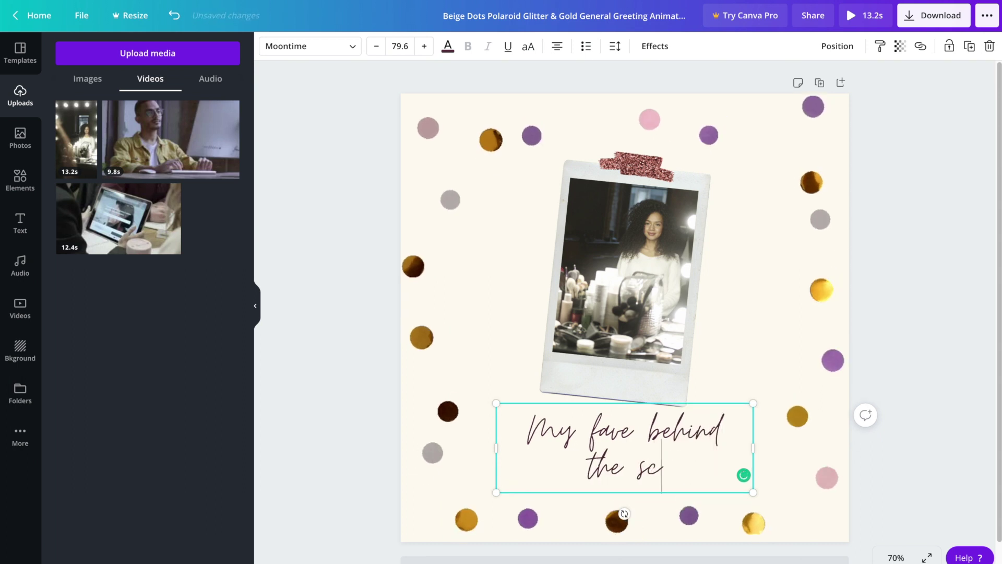
pyautogui.write('enes foo')
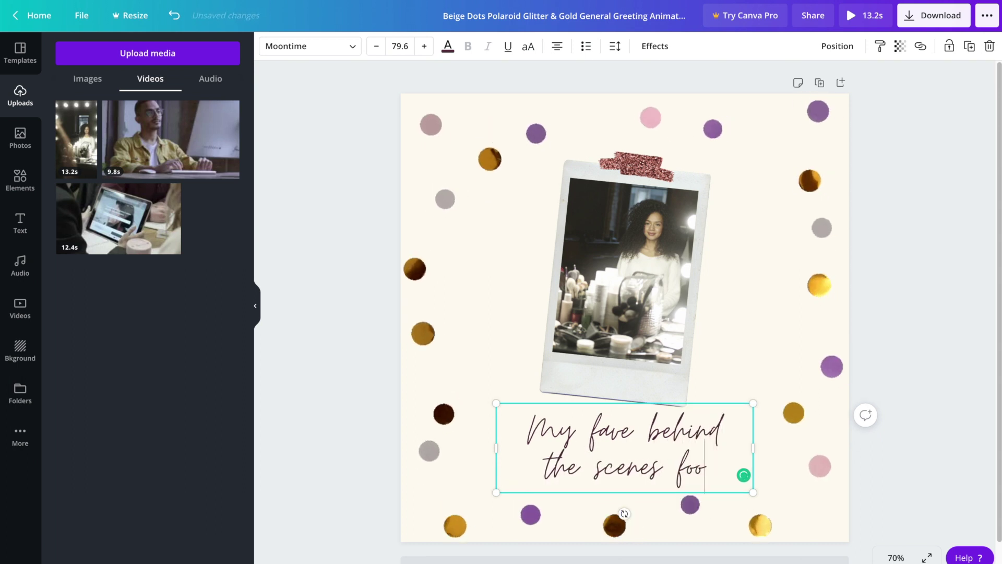
pyautogui.write('tage')
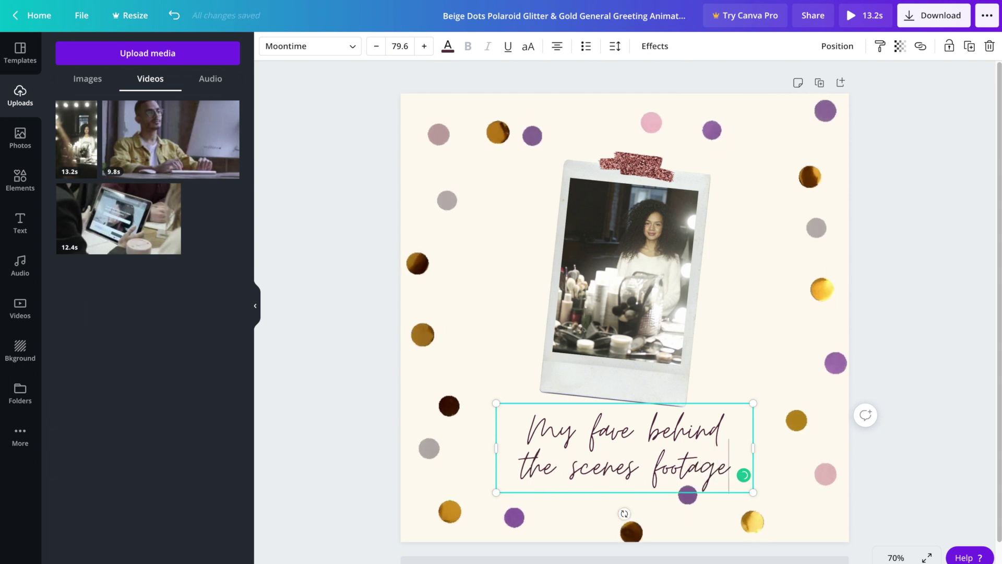
pyautogui.write('!')
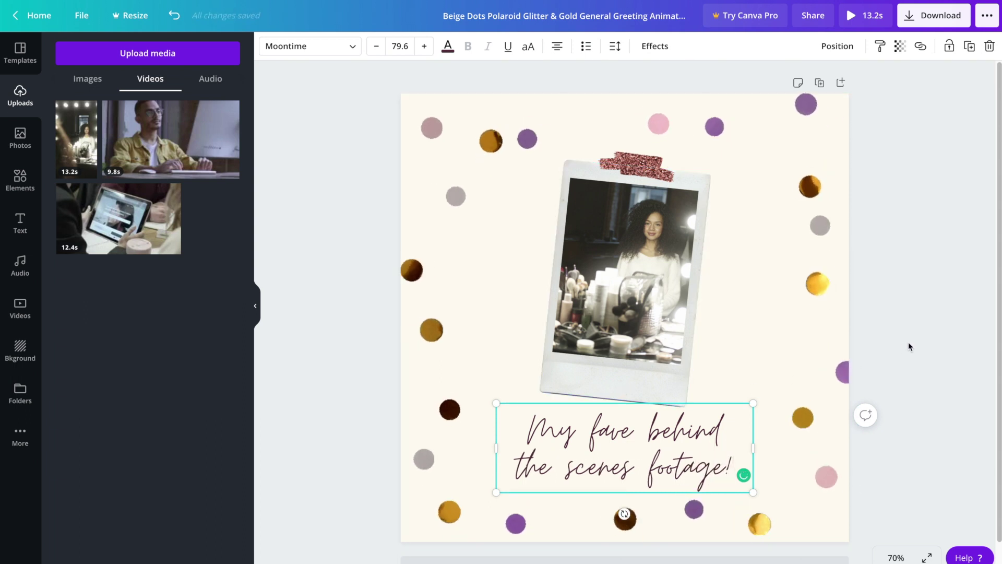
pyautogui.click(917, 400)
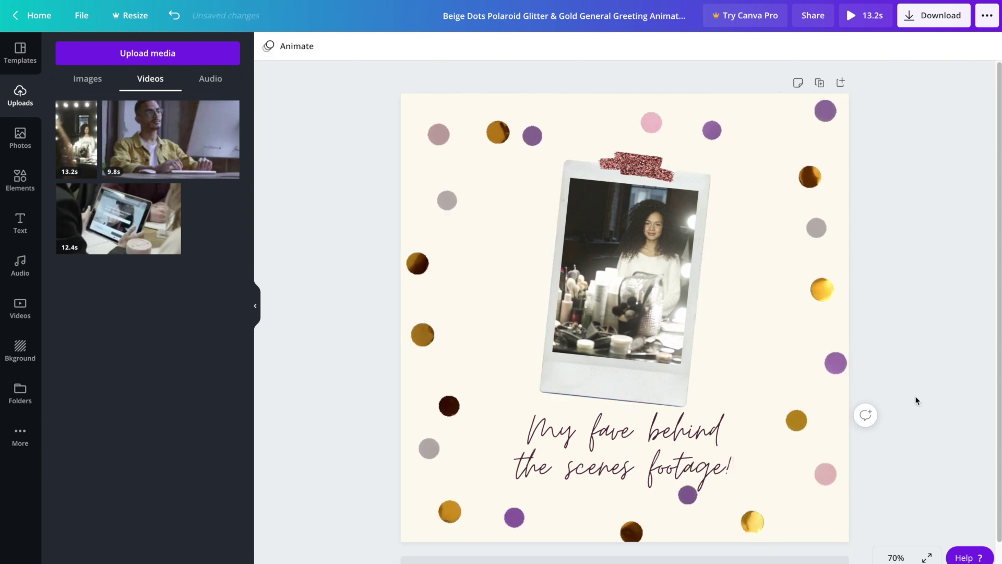
pyautogui.click(641, 439)
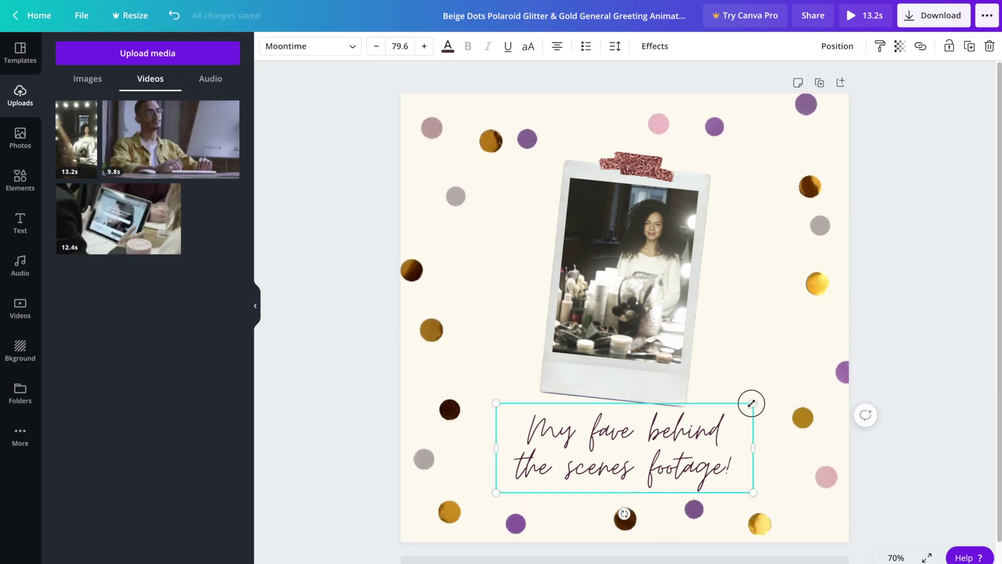
pyautogui.moveTo(752, 403)
pyautogui.mouseDown()
pyautogui.moveTo(718, 414)
pyautogui.moveTo(747, 406)
pyautogui.mouseUp()
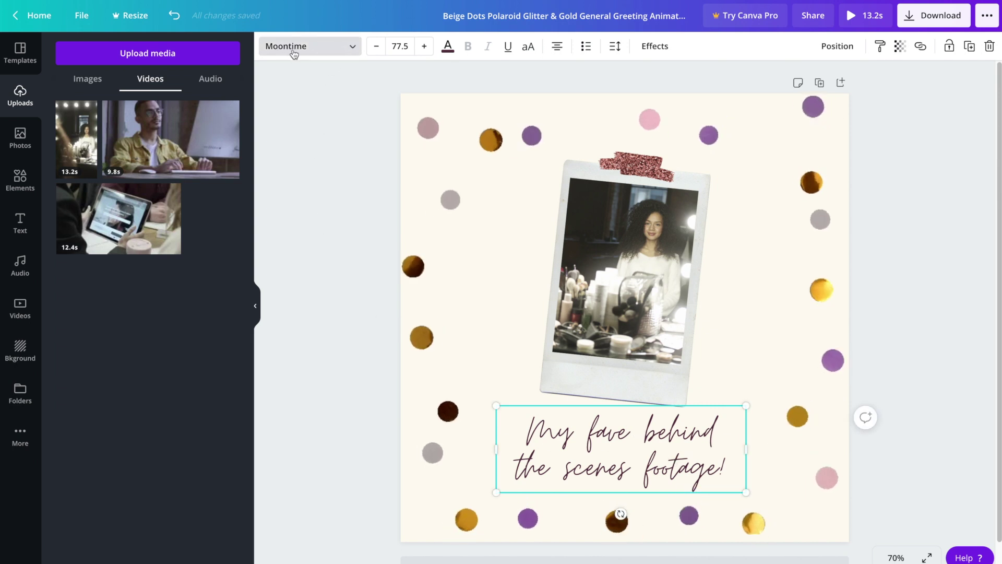
pyautogui.click(356, 49)
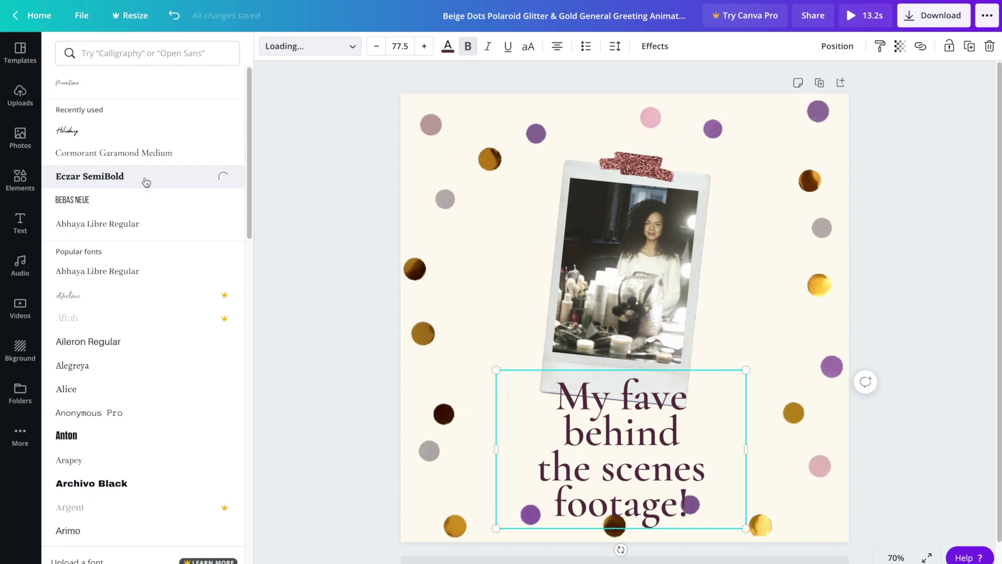
# Step: Switch the caption to the Holiday font, enlarge it to about 91.5, and centre it under the polaroid
pyautogui.click(154, 200)
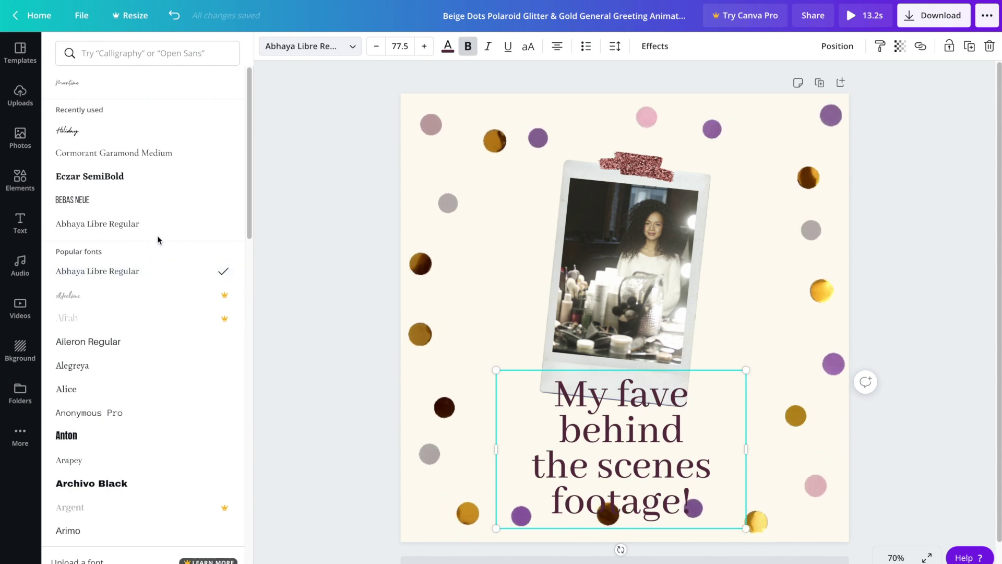
pyautogui.click(155, 137)
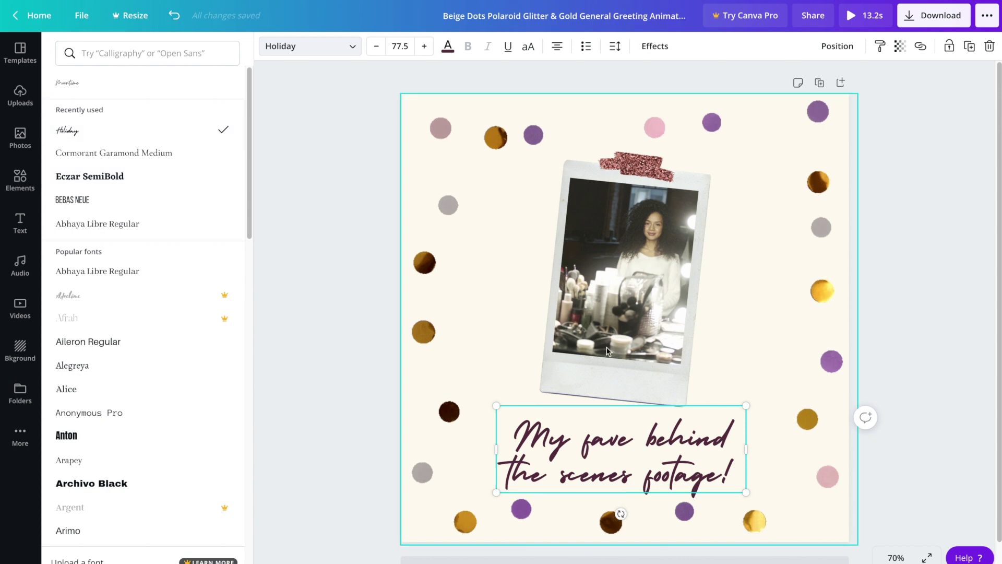
pyautogui.moveTo(759, 402); pyautogui.dragTo(792, 390)
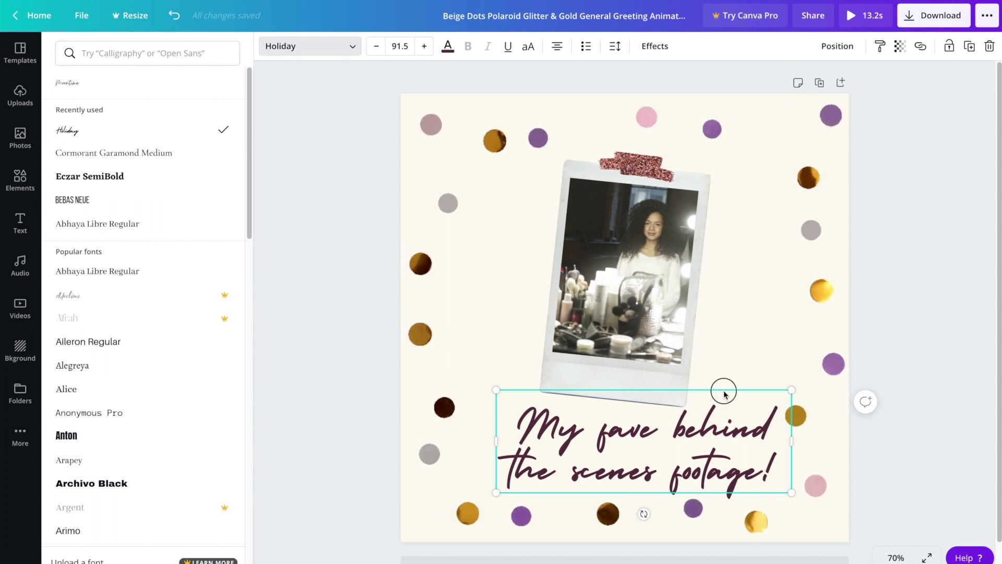
pyautogui.moveTo(724, 395); pyautogui.dragTo(700, 355)
pyautogui.click(935, 436)
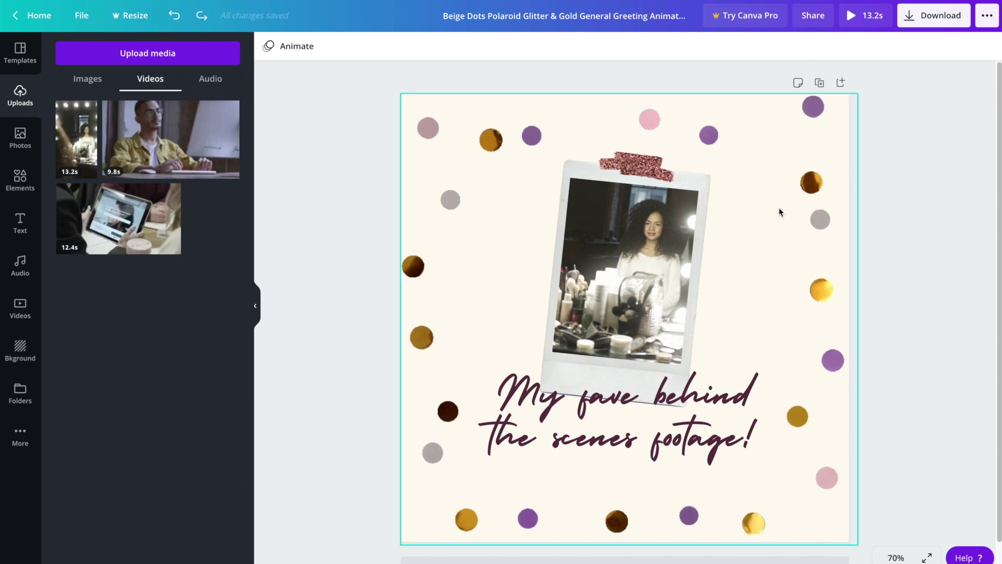
# Step: Nudge the background image and set the page colour to light pink after trying dark brown and dusty rose
pyautogui.click(755, 177)
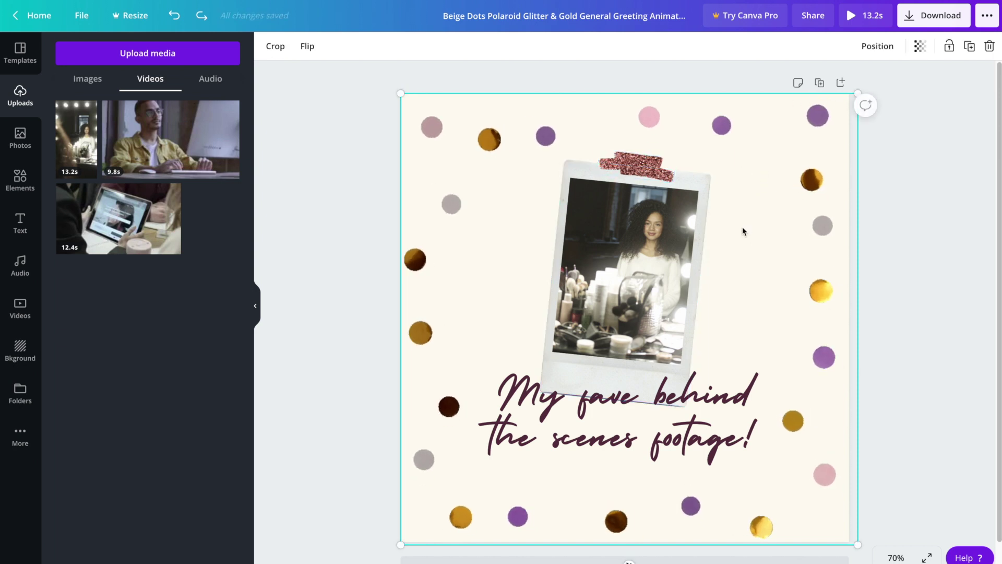
pyautogui.moveTo(771, 240); pyautogui.dragTo(852, 262)
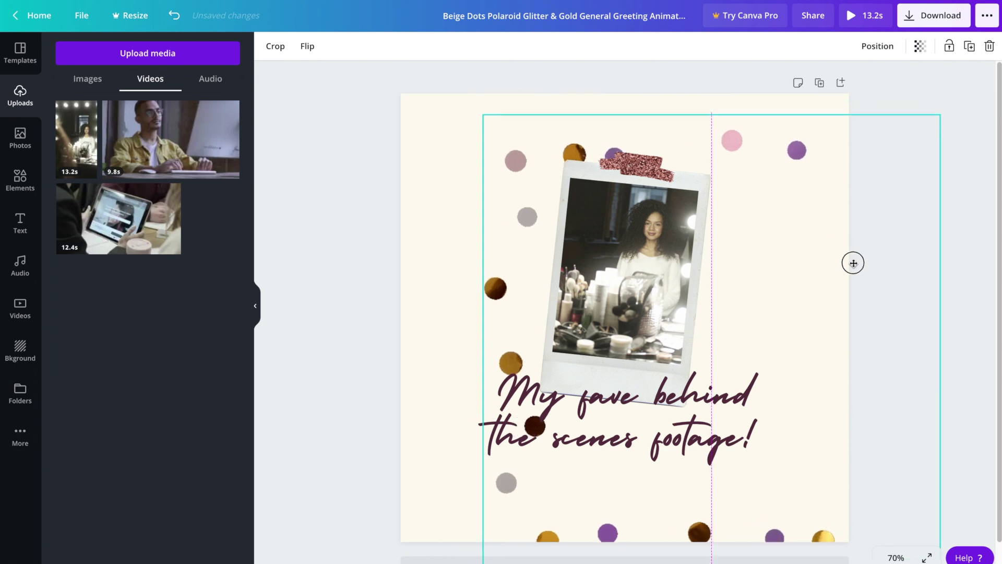
pyautogui.click(435, 126)
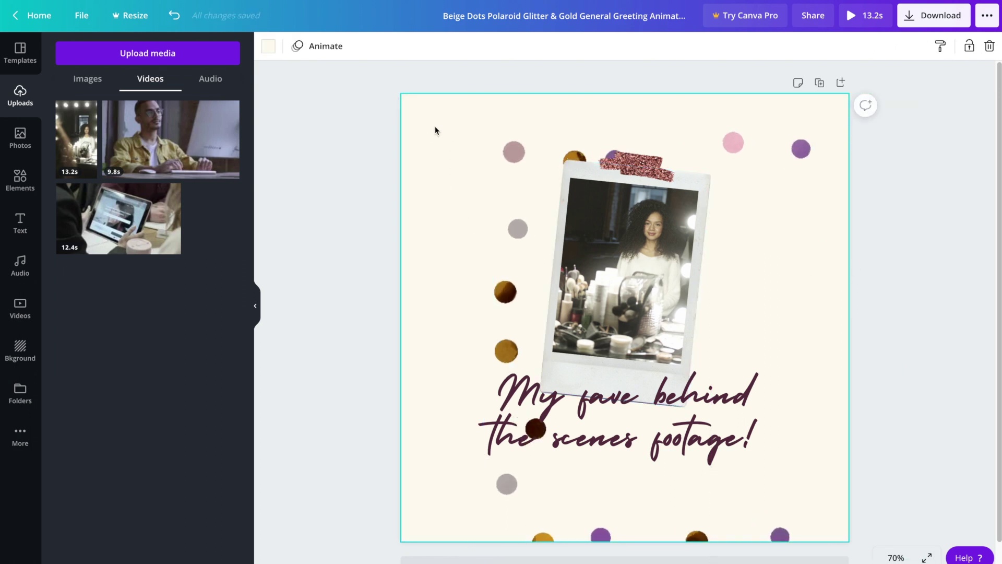
pyautogui.click(269, 47)
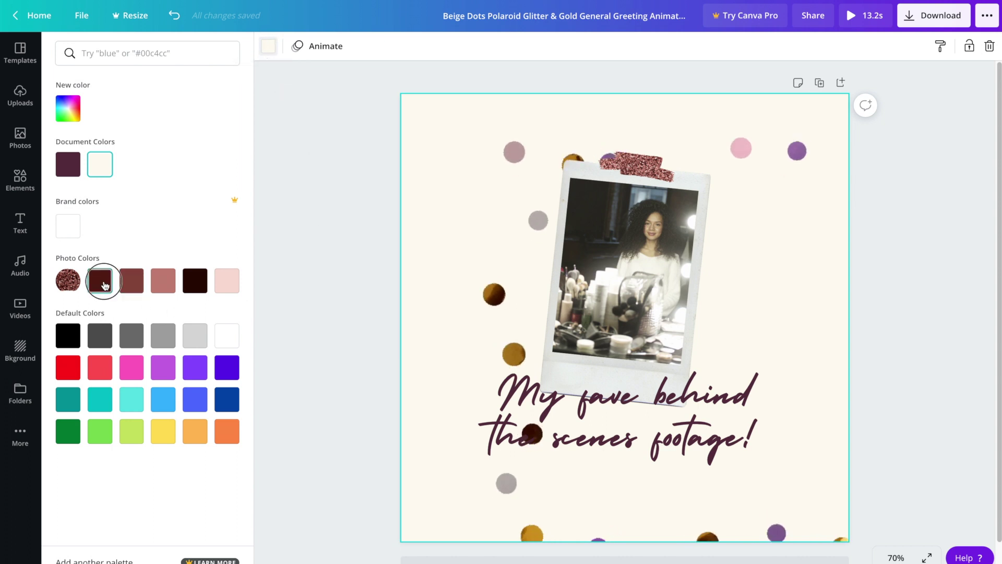
pyautogui.click(105, 285)
pyautogui.click(175, 282)
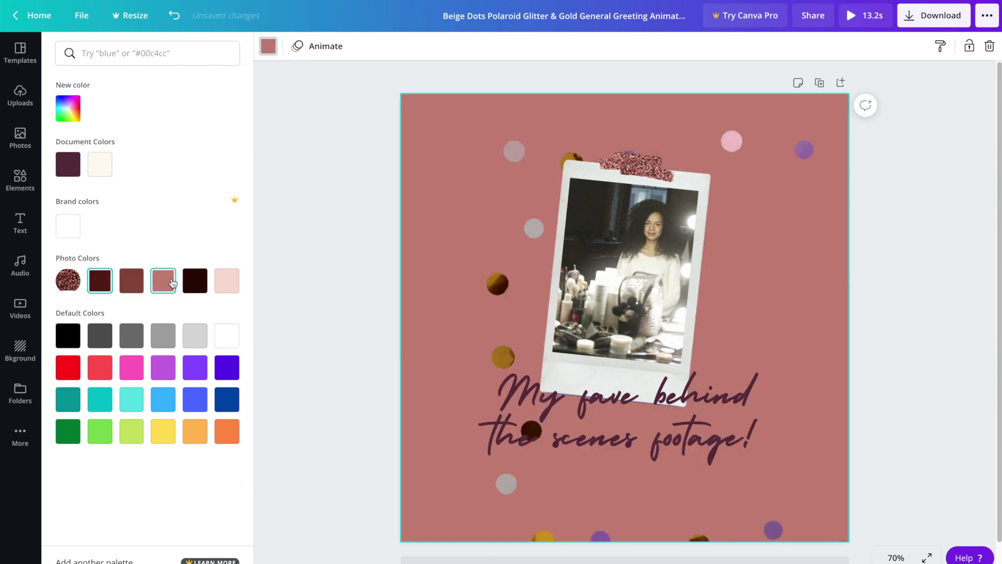
pyautogui.click(226, 289)
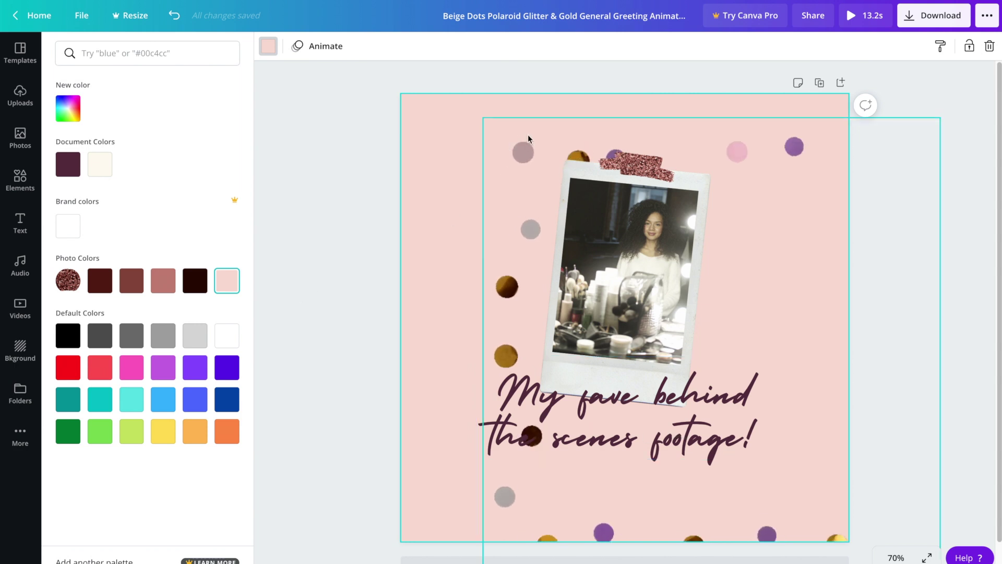
# Step: Realign the confetti dots layer with the page
pyautogui.click(532, 147)
pyautogui.moveTo(703, 130); pyautogui.dragTo(613, 105)
pyautogui.click(909, 368)
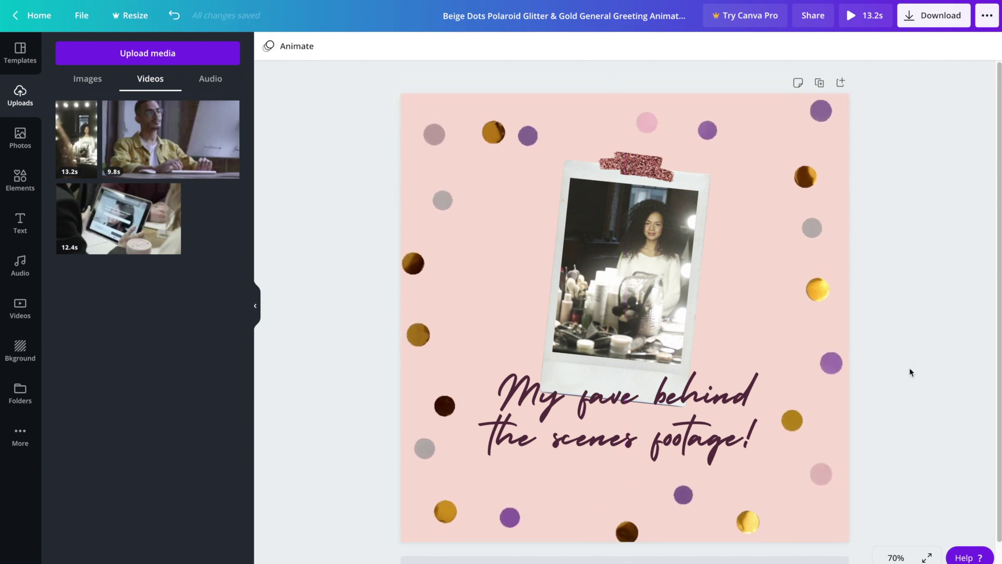
# Step: Undo the confetti move, then enlarge the polaroid video frame and centre it horizontally
pyautogui.hotkey('ctrl', 'z')
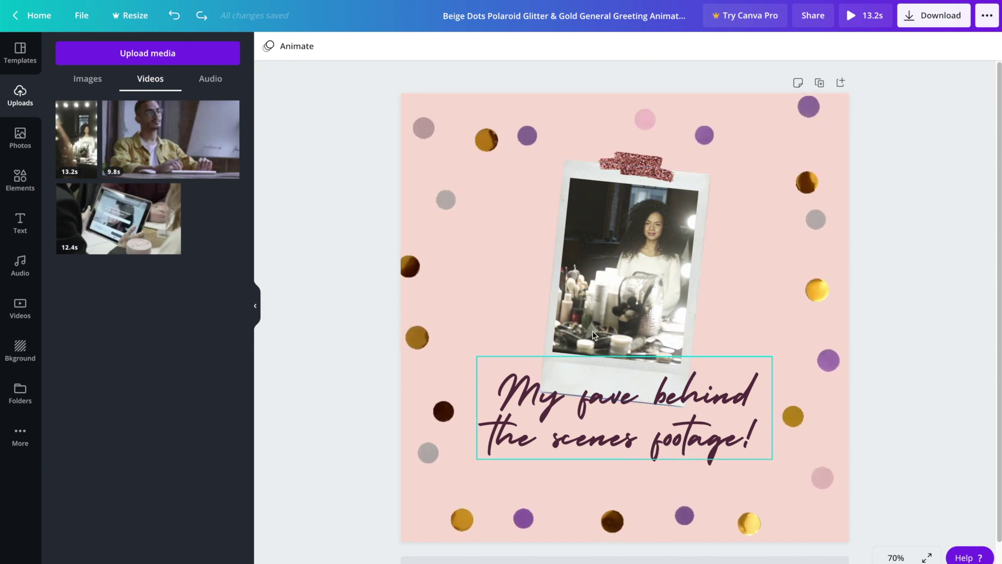
pyautogui.click(682, 398)
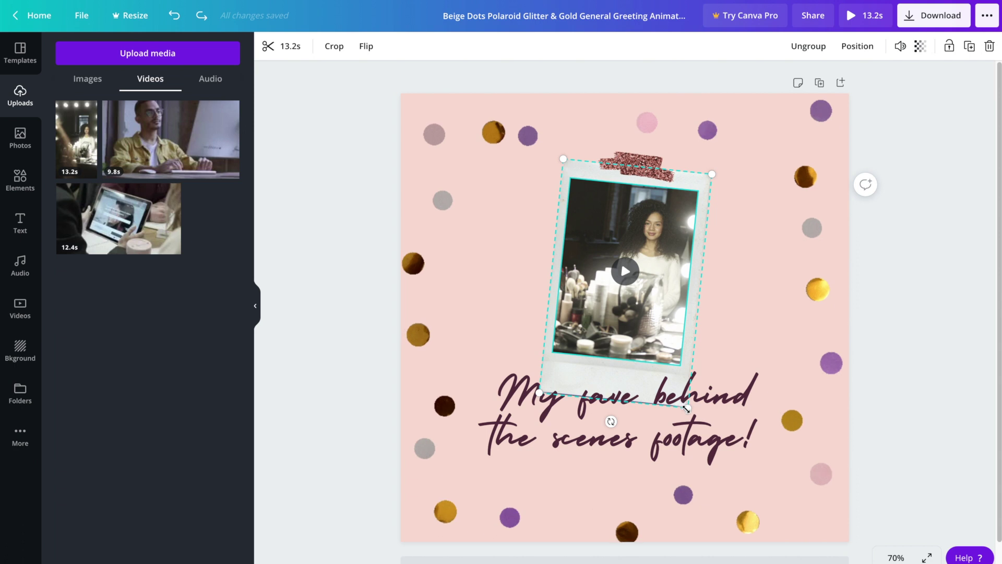
pyautogui.moveTo(688, 408); pyautogui.dragTo(715, 434)
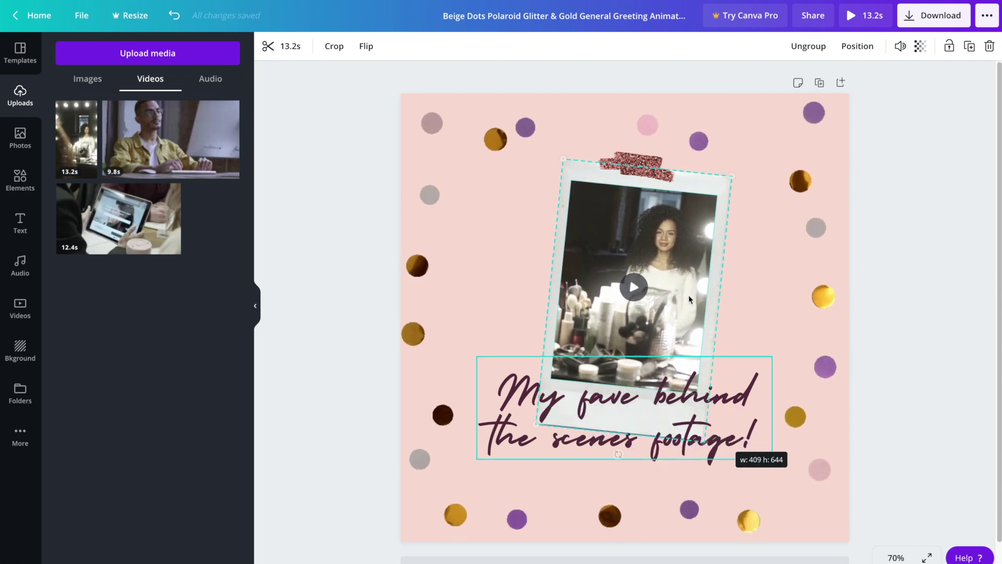
pyautogui.moveTo(684, 284); pyautogui.dragTo(678, 282)
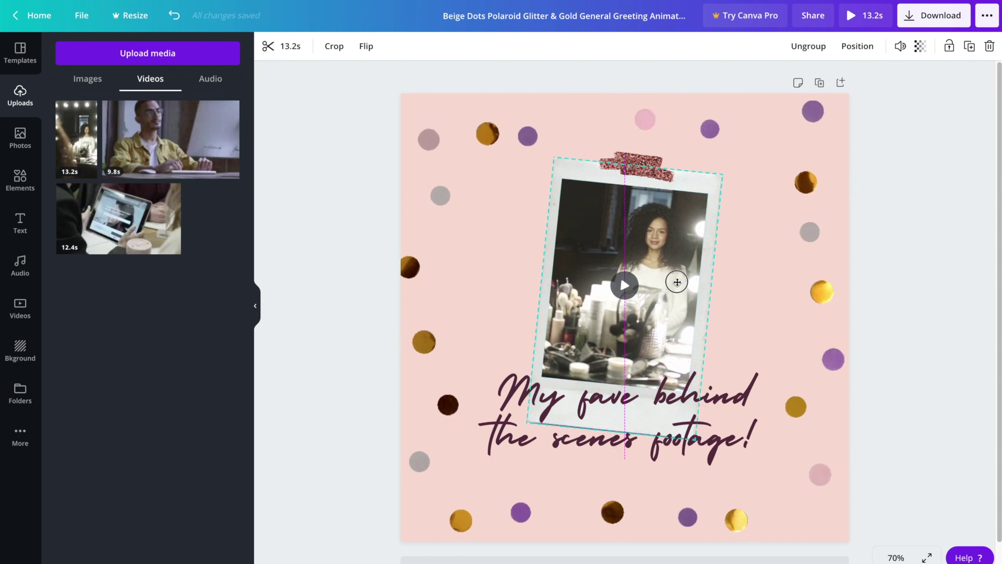
pyautogui.moveTo(677, 283); pyautogui.dragTo(677, 283)
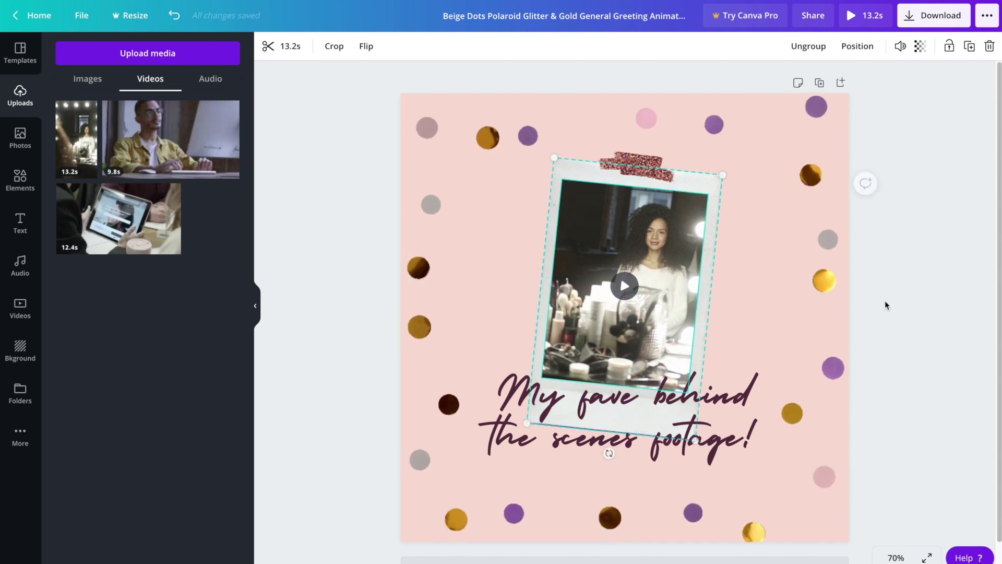
pyautogui.click(916, 285)
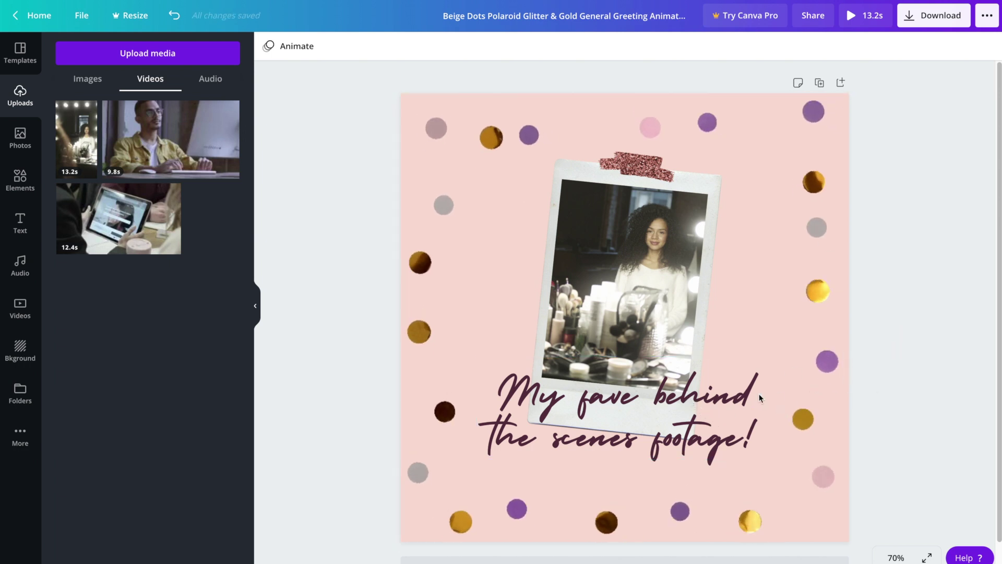
# Step: Give the script title the Shadow effect after trying others, and raise it to overlap the polaroid's bottom
pyautogui.click(713, 395)
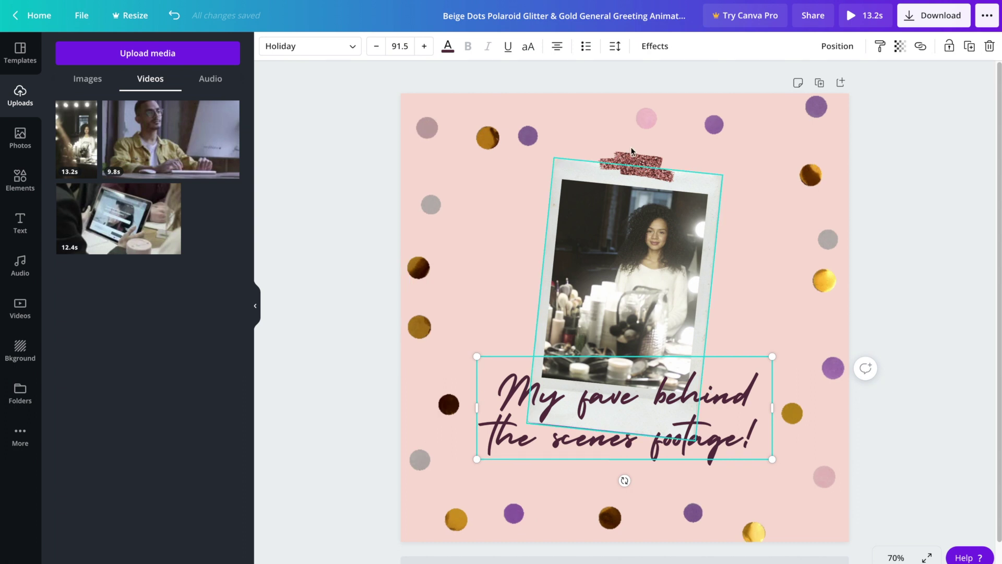
pyautogui.click(657, 47)
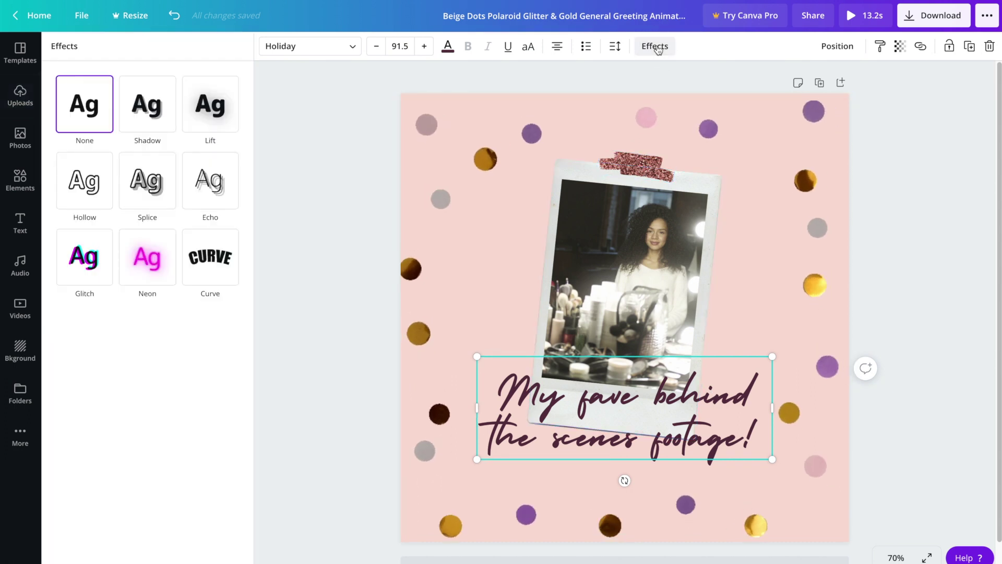
pyautogui.click(157, 106)
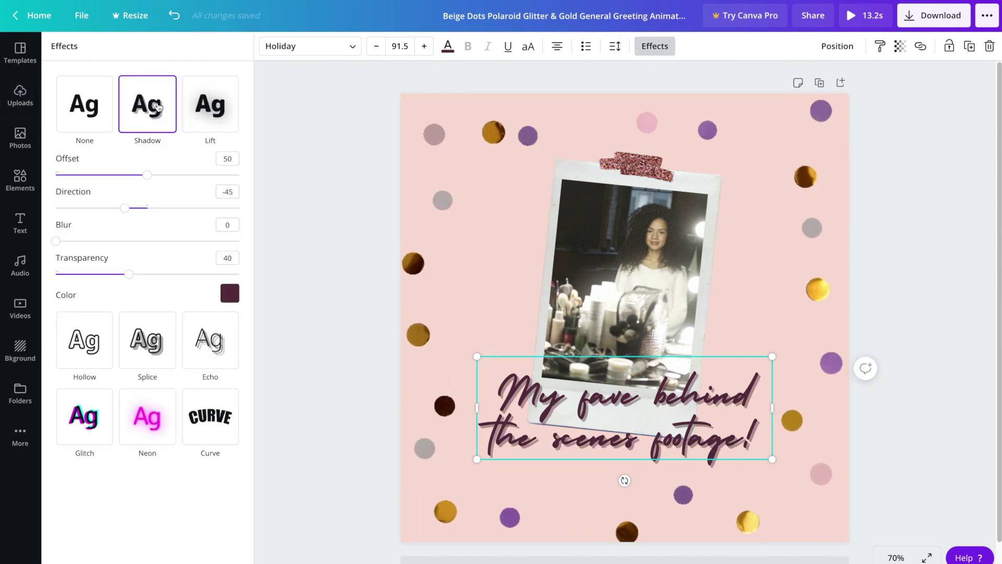
pyautogui.click(211, 110)
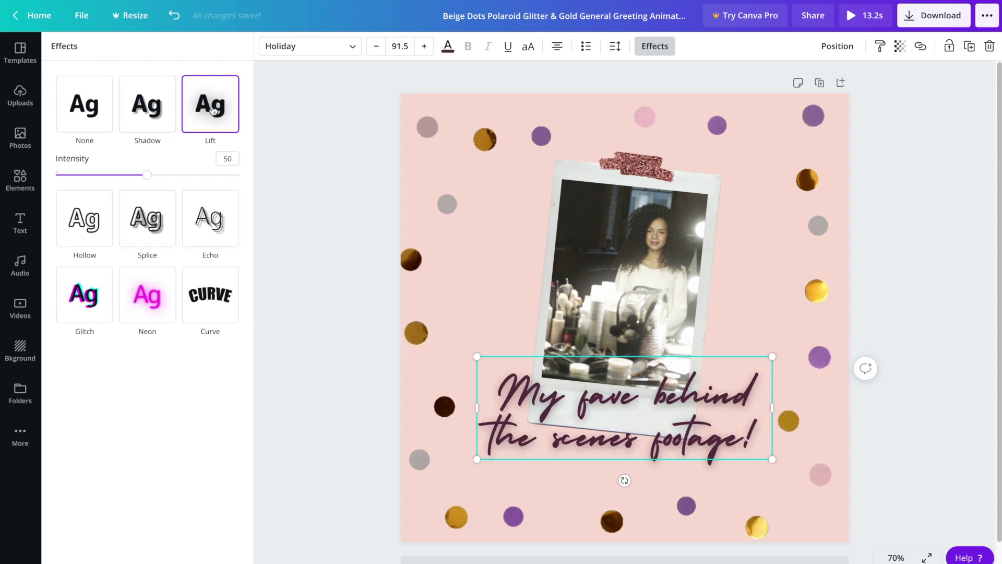
pyautogui.click(84, 230)
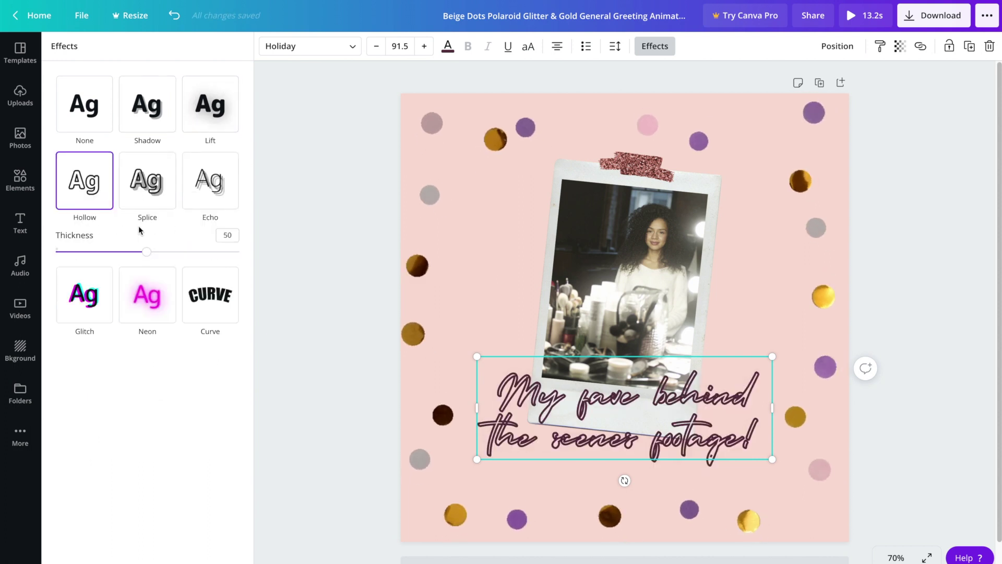
pyautogui.click(156, 185)
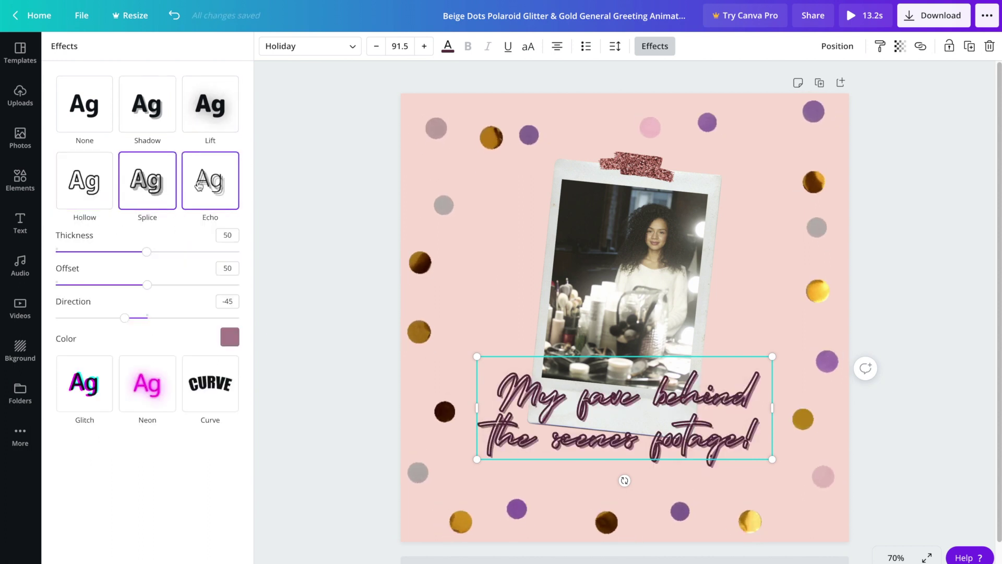
pyautogui.click(199, 185)
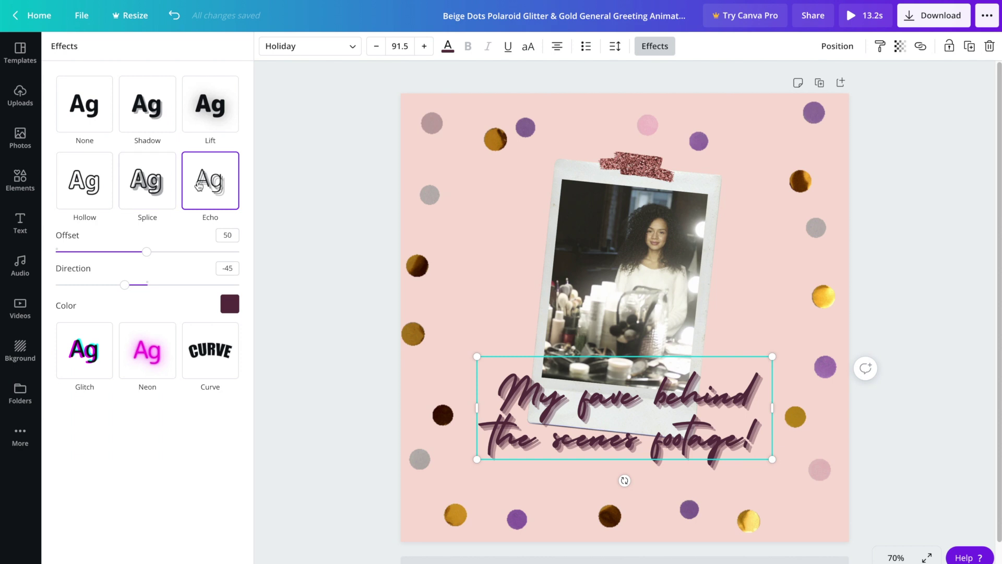
pyautogui.click(195, 354)
pyautogui.click(146, 253)
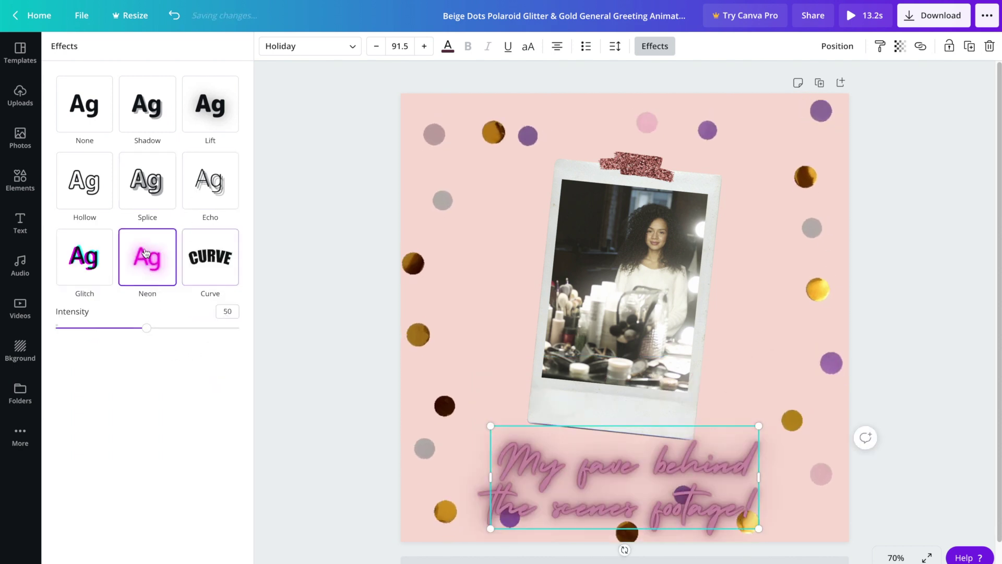
pyautogui.click(110, 255)
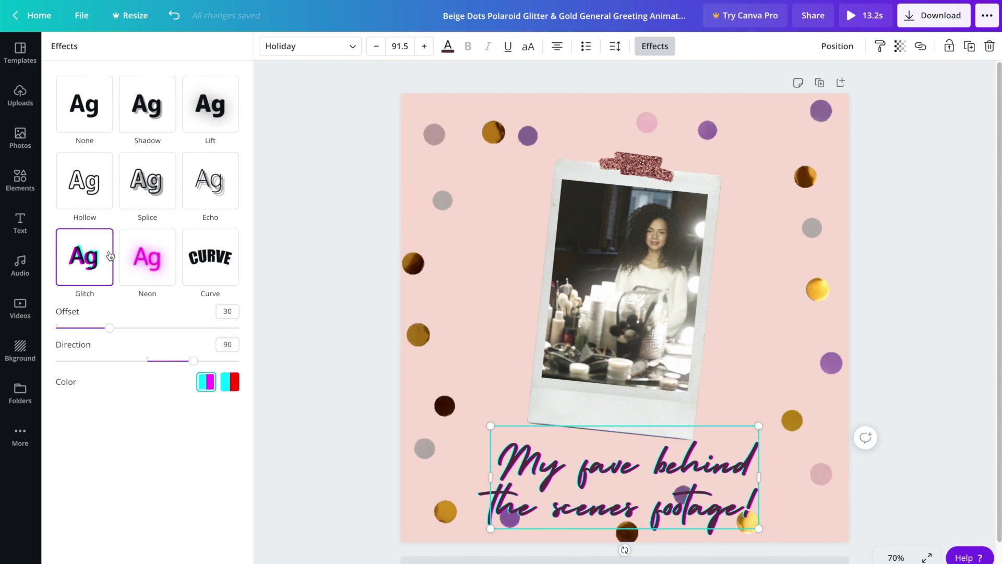
pyautogui.click(147, 106)
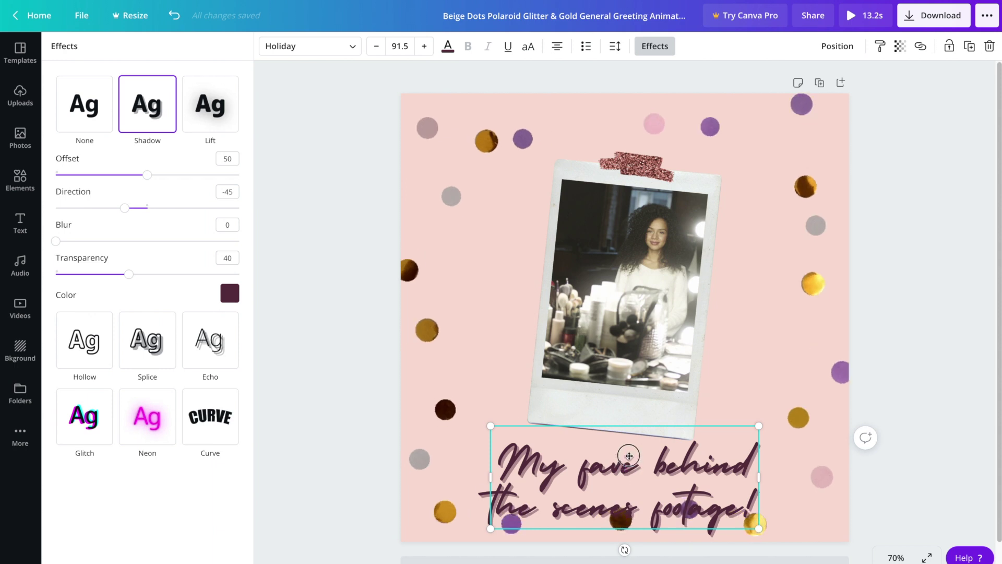
pyautogui.moveTo(629, 466); pyautogui.dragTo(629, 405)
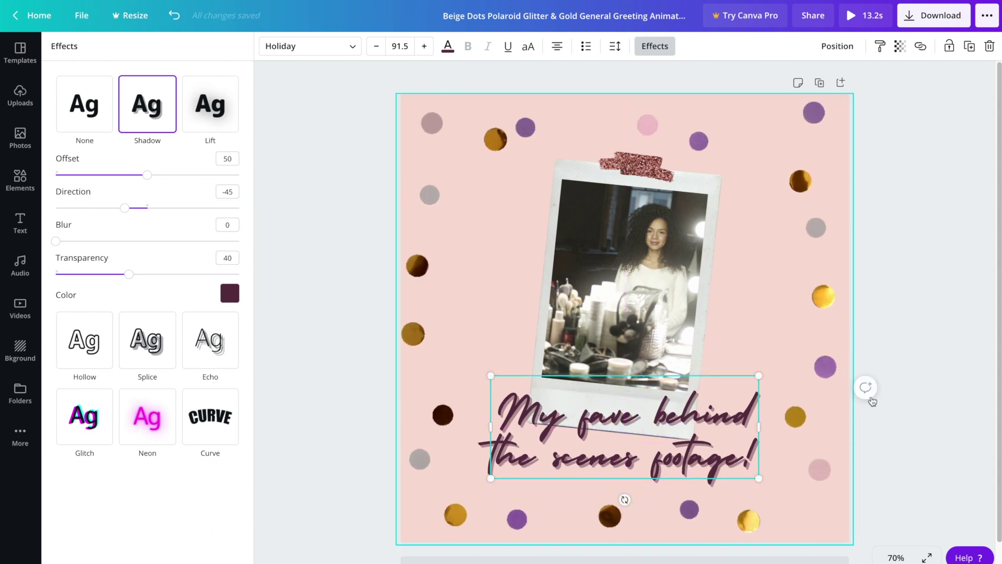
pyautogui.click(928, 361)
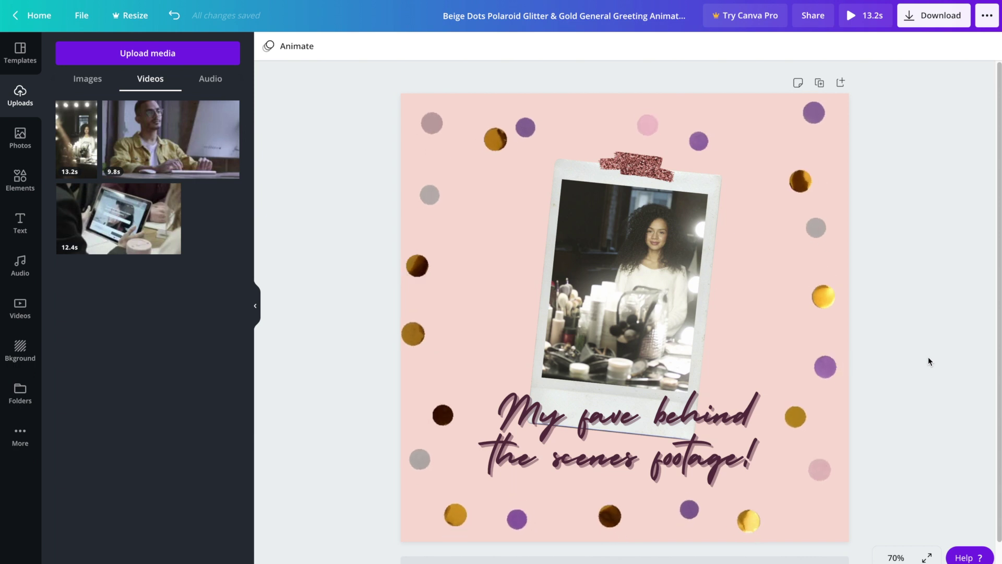
# Step: Add a blank page 2 below the polaroid page, extending the video to 18.2s
pyautogui.scroll(-1, 906, 316)
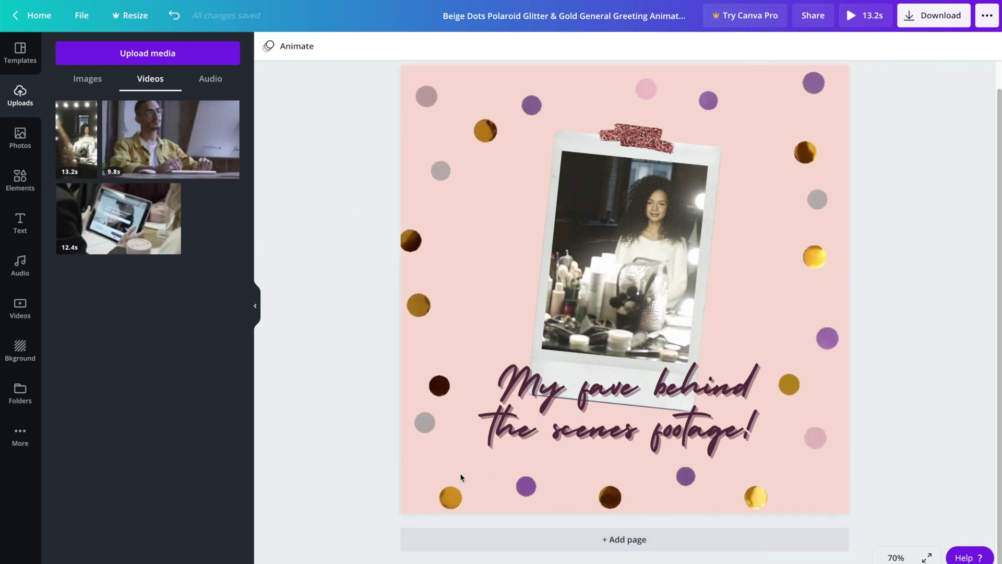
pyautogui.click(679, 539)
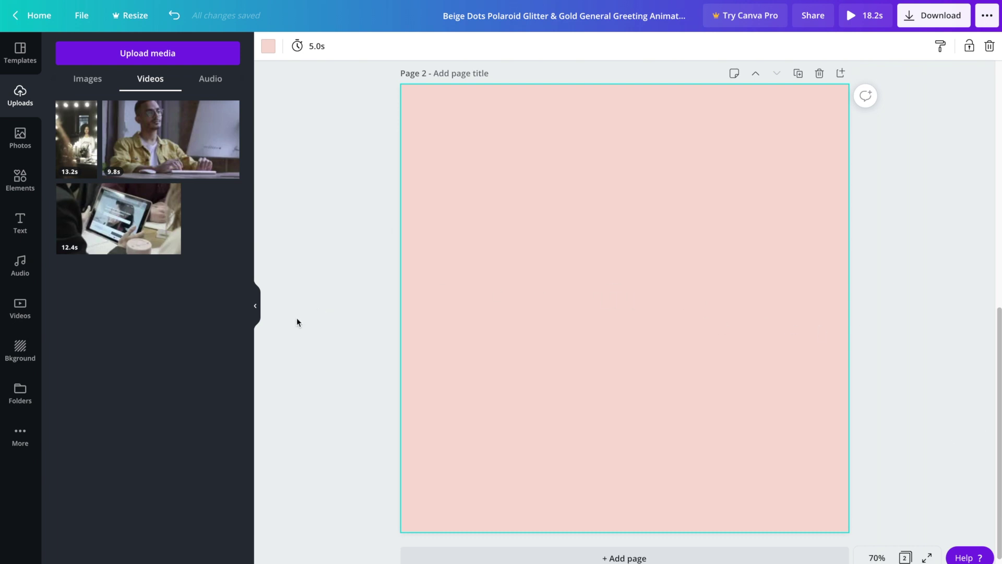
# Step: Apply the 'My Weekend / At a Glance' photo-grid template to page 2
pyautogui.click(26, 62)
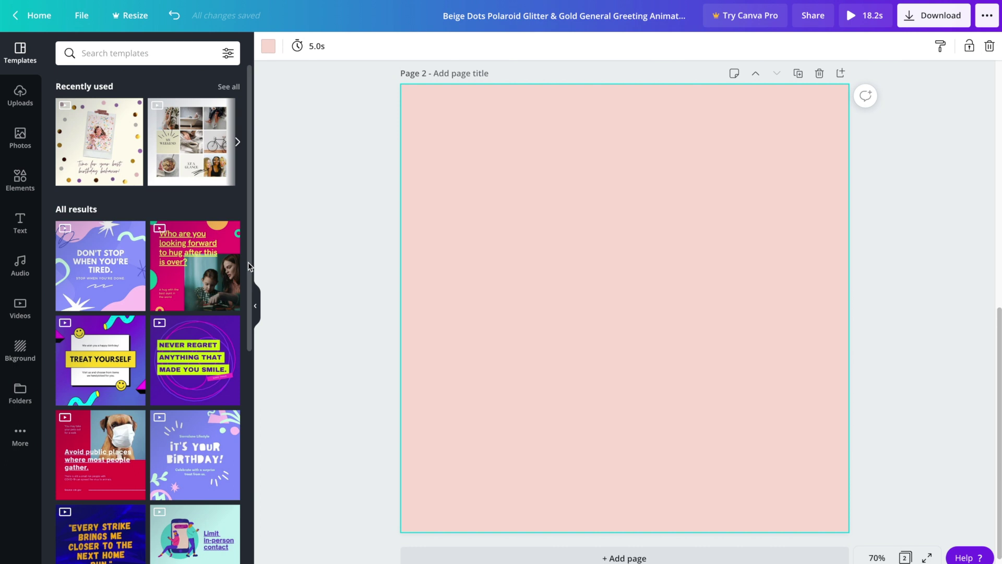
pyautogui.moveTo(249, 262); pyautogui.dragTo(237, 464)
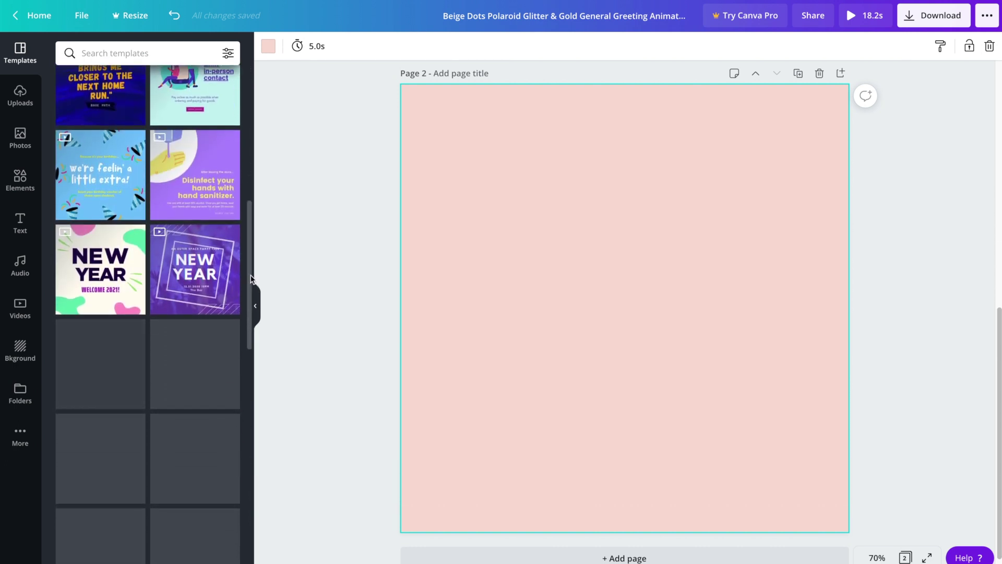
pyautogui.moveTo(249, 212); pyautogui.dragTo(249, 266)
pyautogui.moveTo(188, 490)
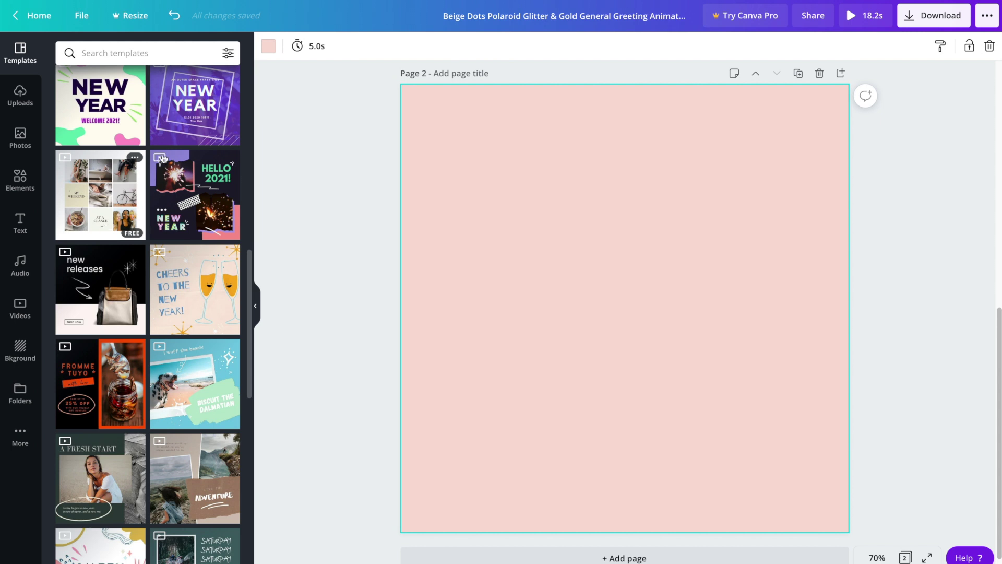
pyautogui.click(96, 211)
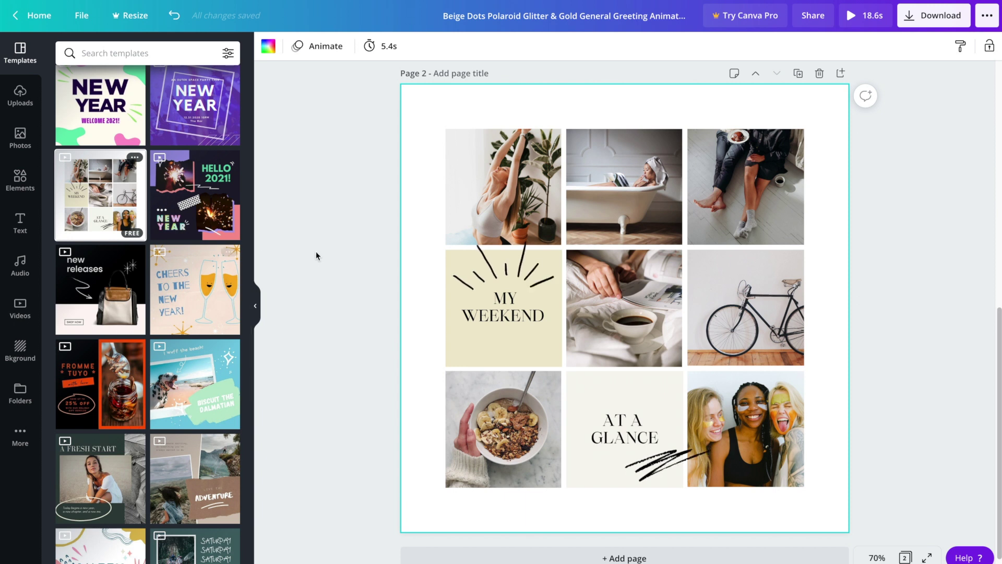
# Step: Drop succulent, beach, spinach bowl and sand footprints stock photos into four collage cells
pyautogui.click(19, 135)
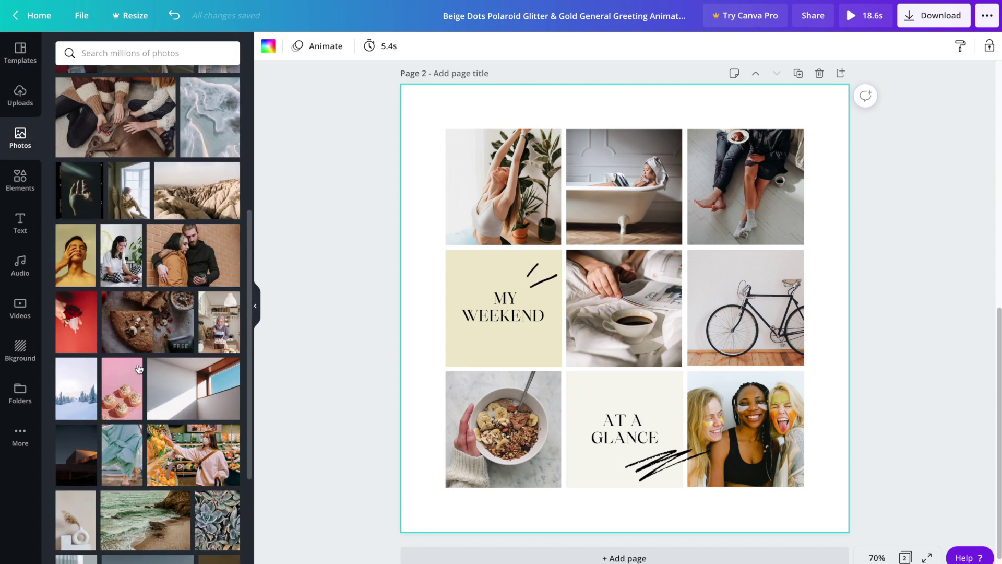
pyautogui.scroll(-5, 139, 369)
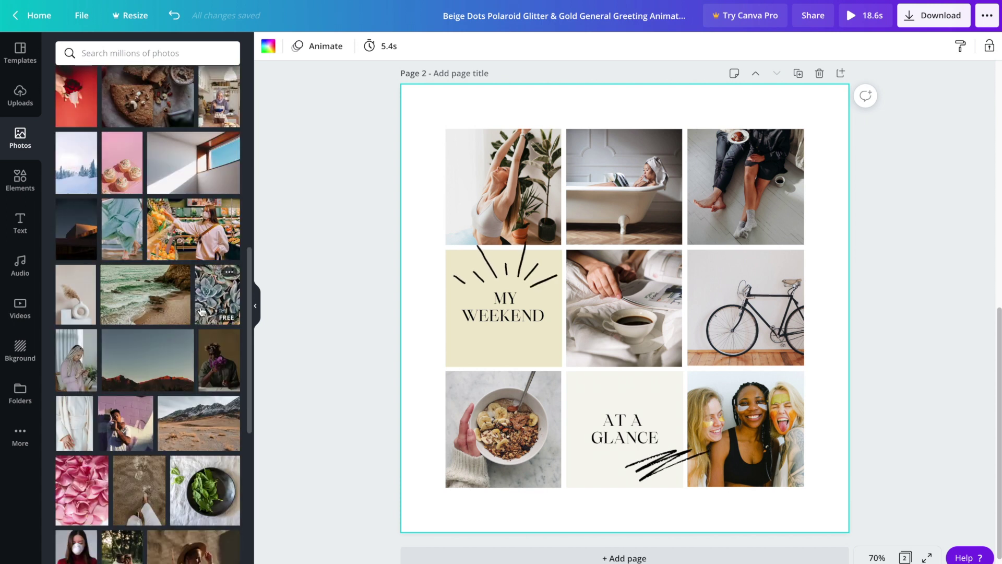
pyautogui.moveTo(207, 302); pyautogui.dragTo(489, 192)
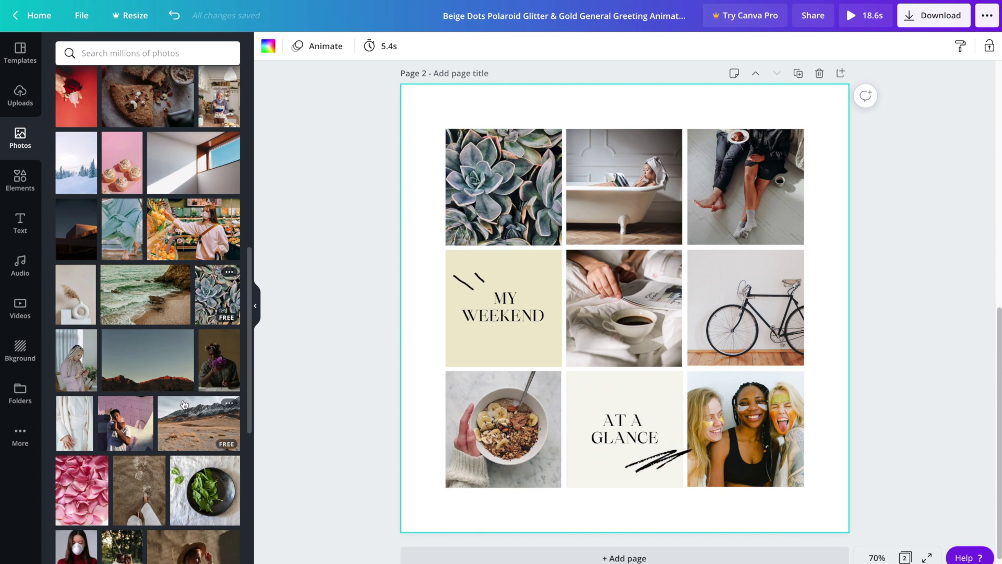
pyautogui.moveTo(119, 306); pyautogui.dragTo(475, 436)
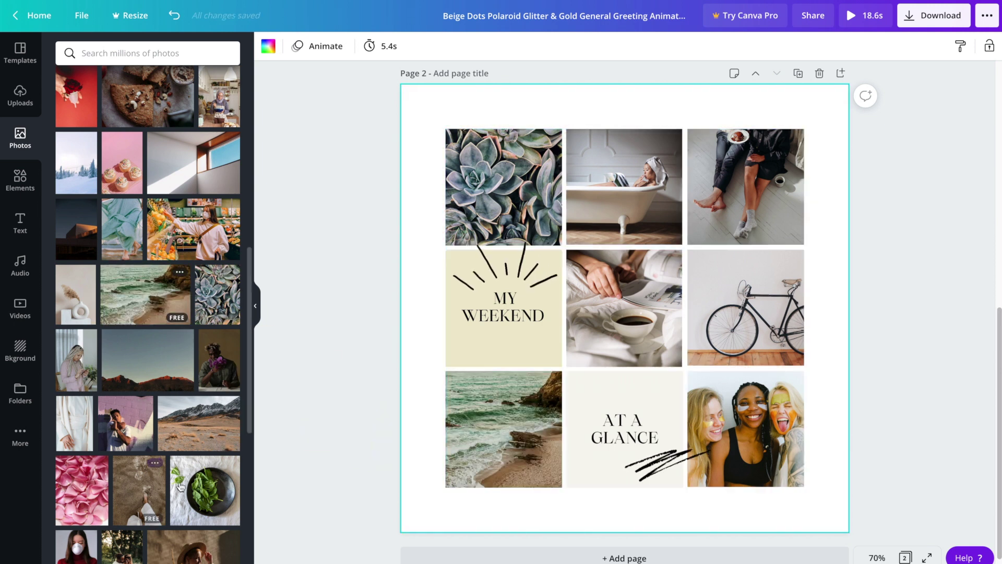
pyautogui.moveTo(191, 494); pyautogui.dragTo(577, 320)
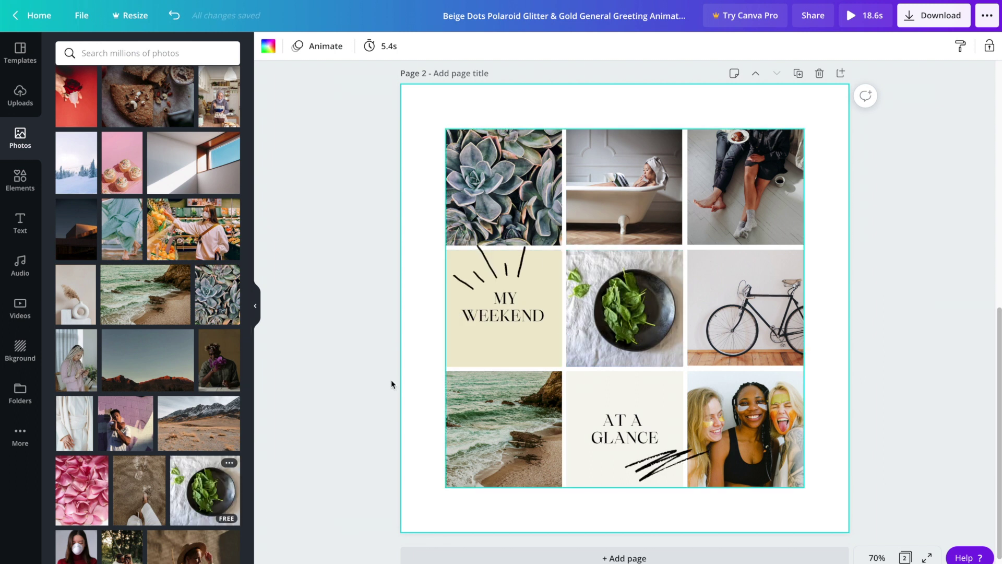
pyautogui.moveTo(125, 493); pyautogui.dragTo(699, 414)
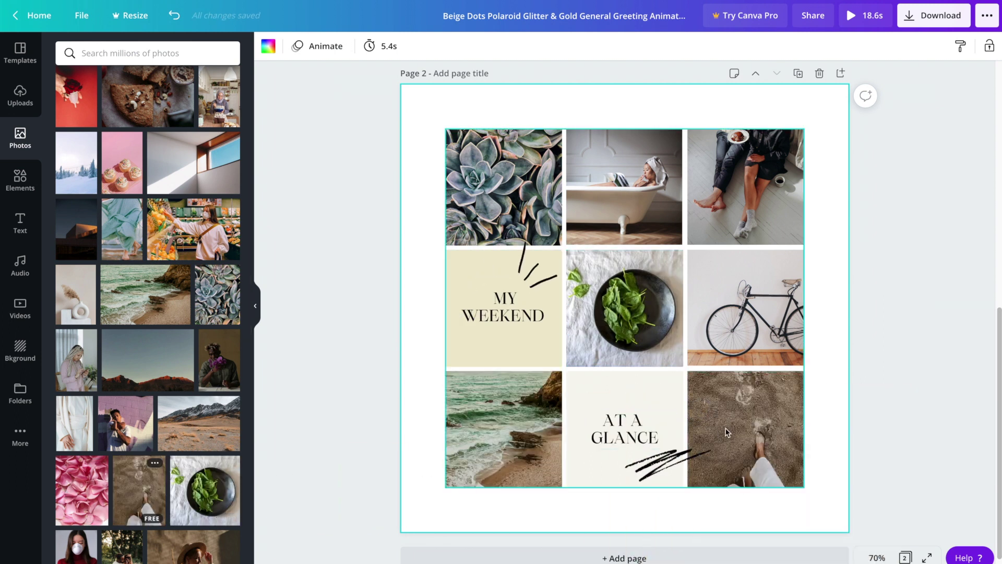
pyautogui.click(758, 407)
pyautogui.doubleClick(757, 407)
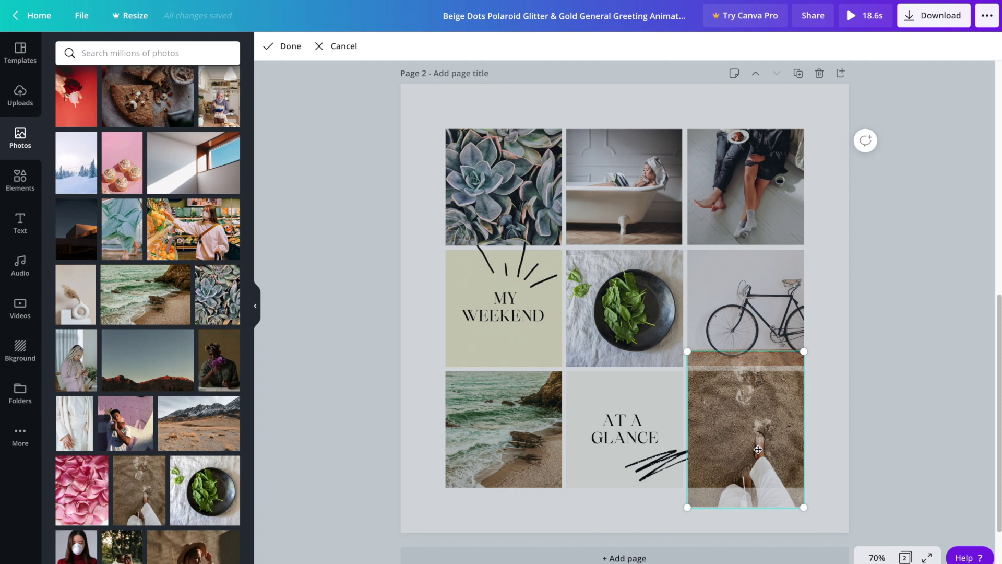
pyautogui.moveTo(758, 442); pyautogui.dragTo(759, 415)
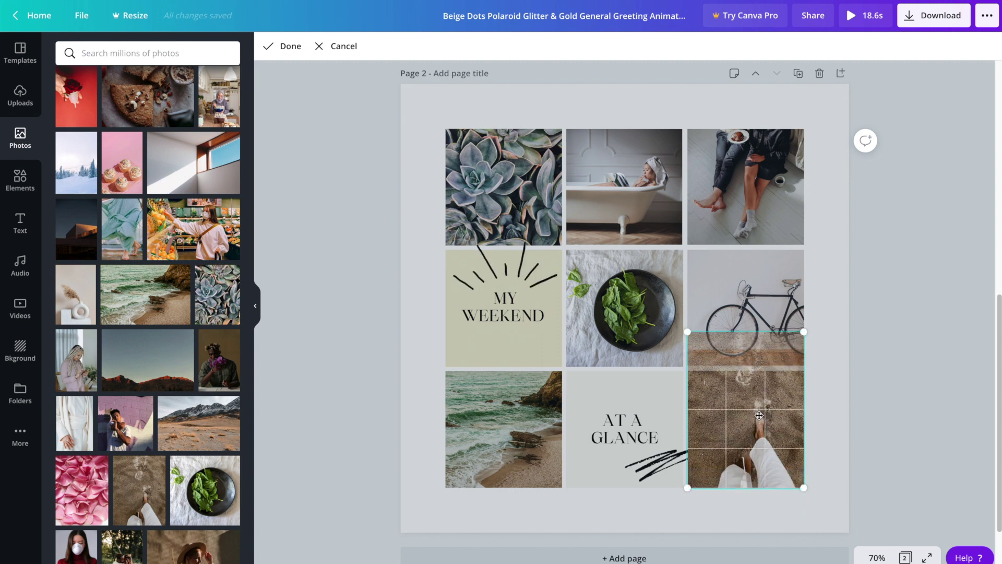
pyautogui.click(906, 409)
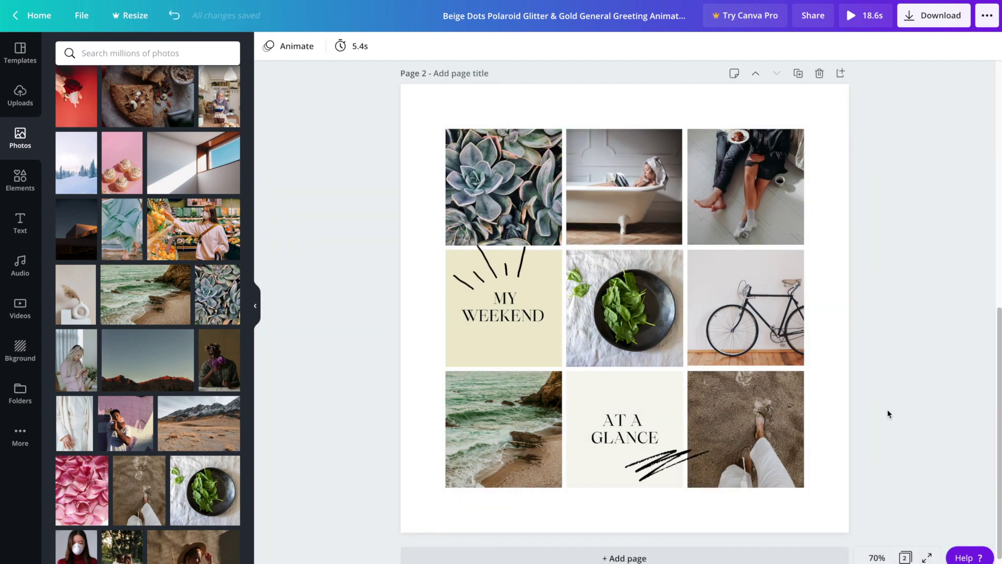
pyautogui.scroll(-5, 181, 452)
pyautogui.scroll(-1, 182, 452)
pyautogui.moveTo(147, 370); pyautogui.dragTo(624, 187)
pyautogui.moveTo(219, 369); pyautogui.dragTo(747, 308)
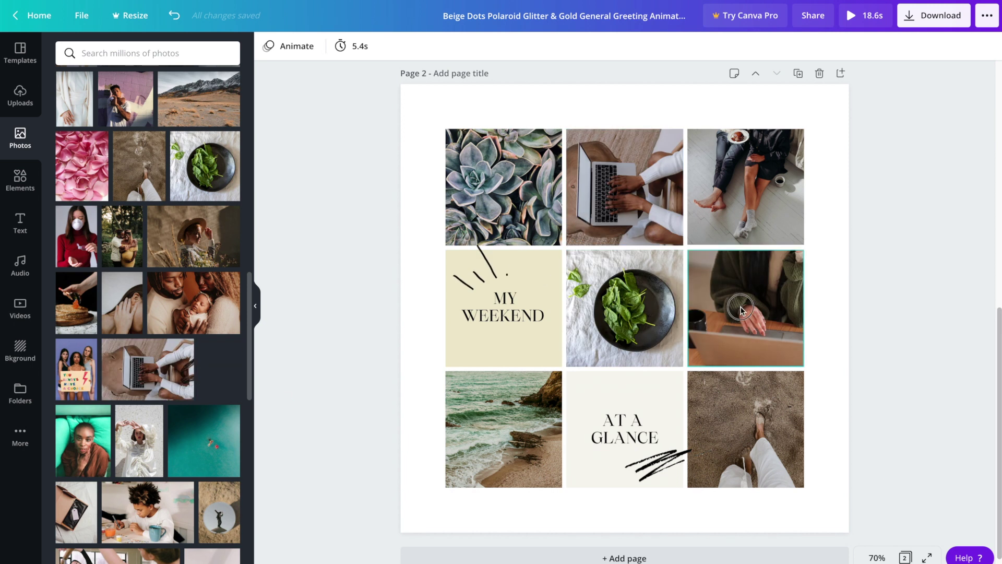
pyautogui.moveTo(222, 452); pyautogui.dragTo(746, 186)
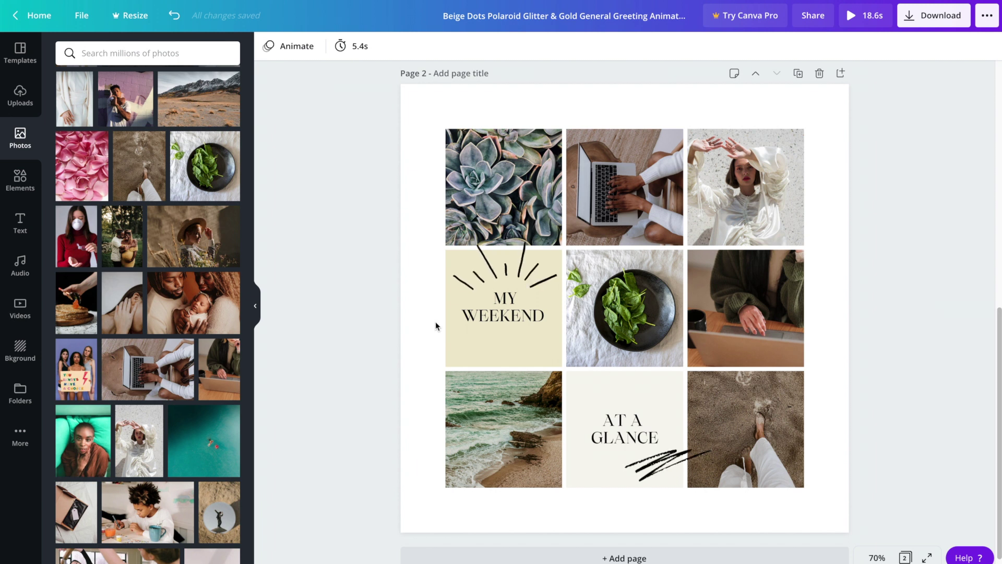
# Step: Replace the MY WEEKEND heading with GREEN VIBES
pyautogui.doubleClick(518, 316)
pyautogui.write('GR')
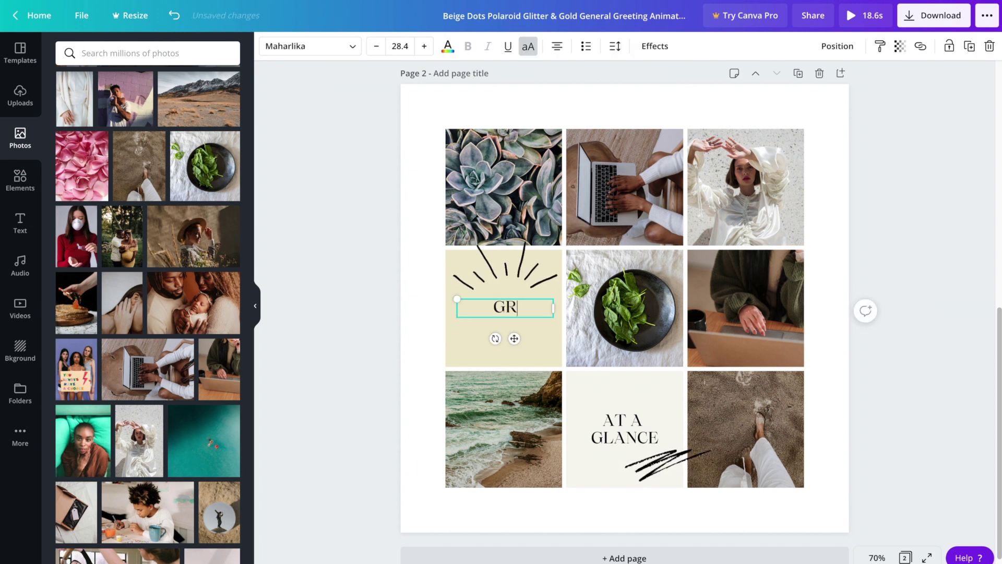
pyautogui.write('EEN VIBES')
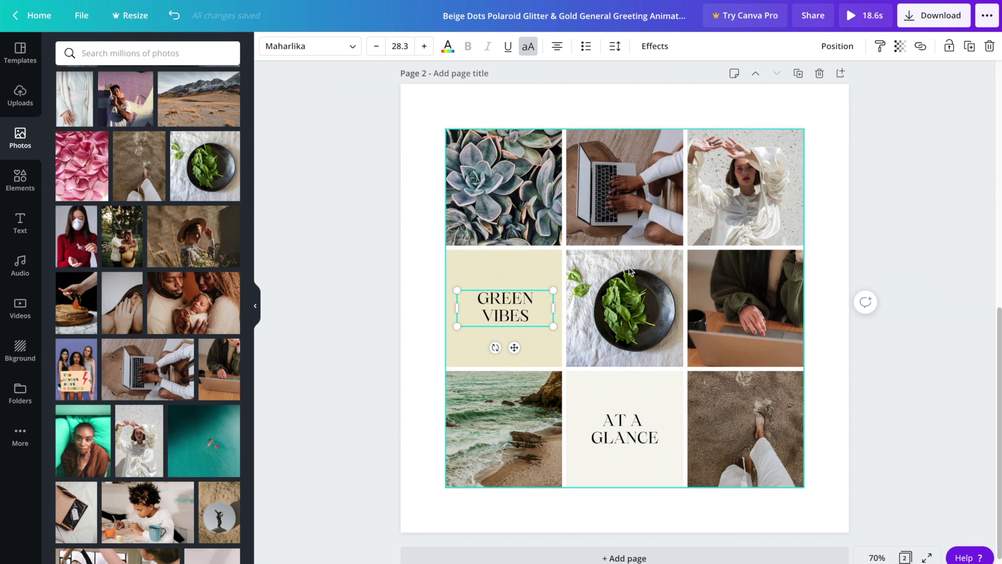
pyautogui.click(929, 448)
# Step: Change the AT A GLANCE tile to read HEALTHY and EATS on two lines
pyautogui.click(628, 424)
pyautogui.doubleClick(627, 424)
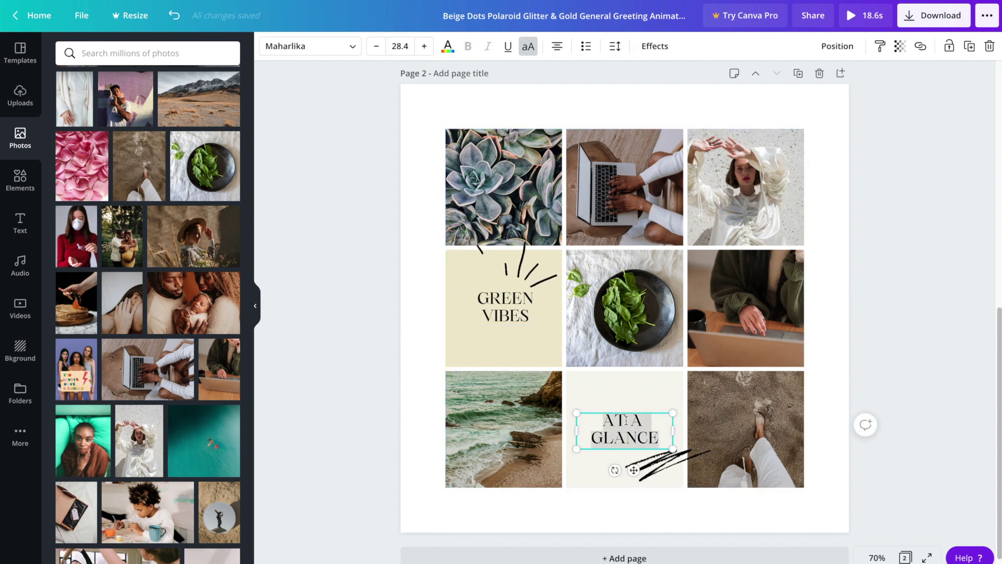
pyautogui.write('HEALTHY')
pyautogui.press('Return')
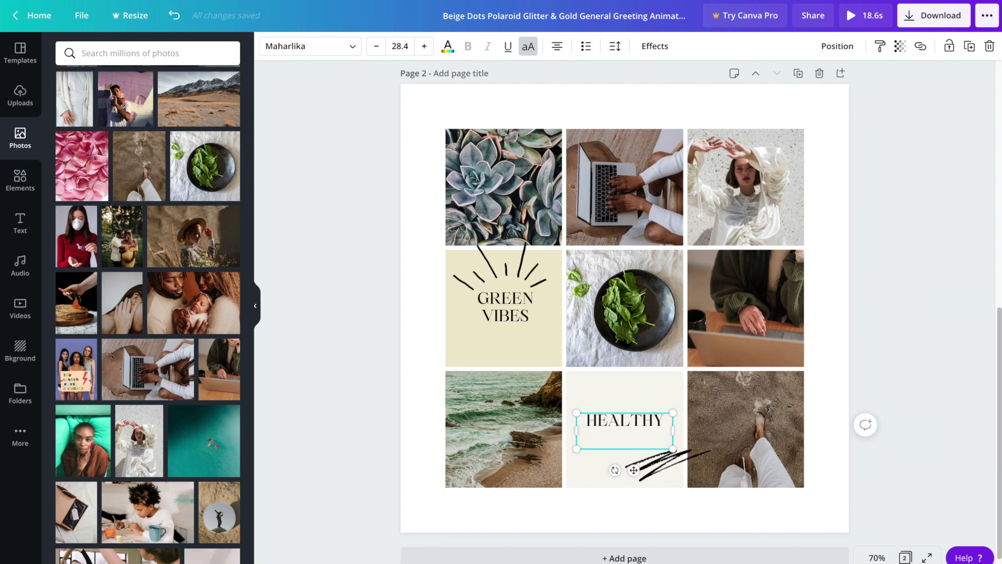
pyautogui.write('EATS')
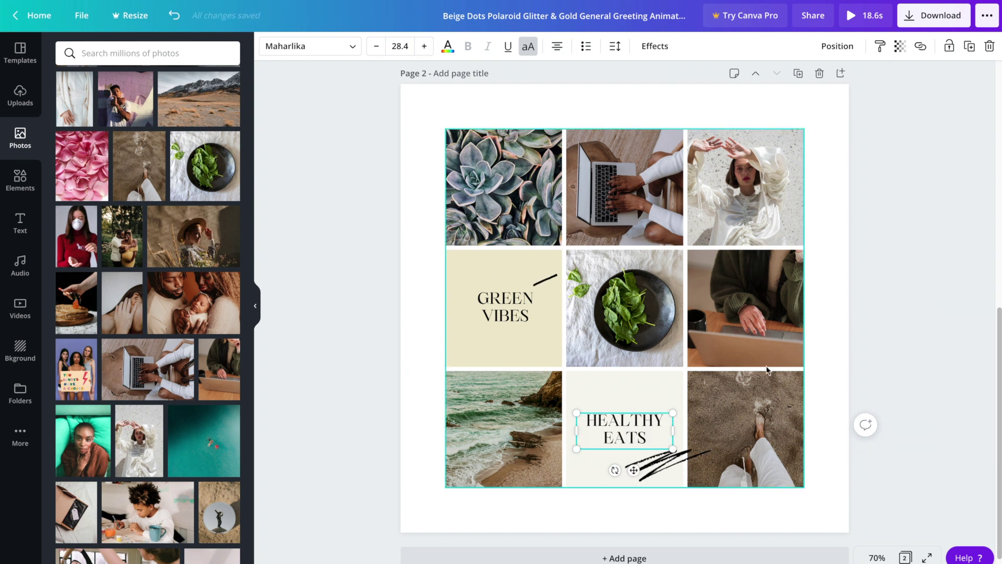
pyautogui.click(956, 342)
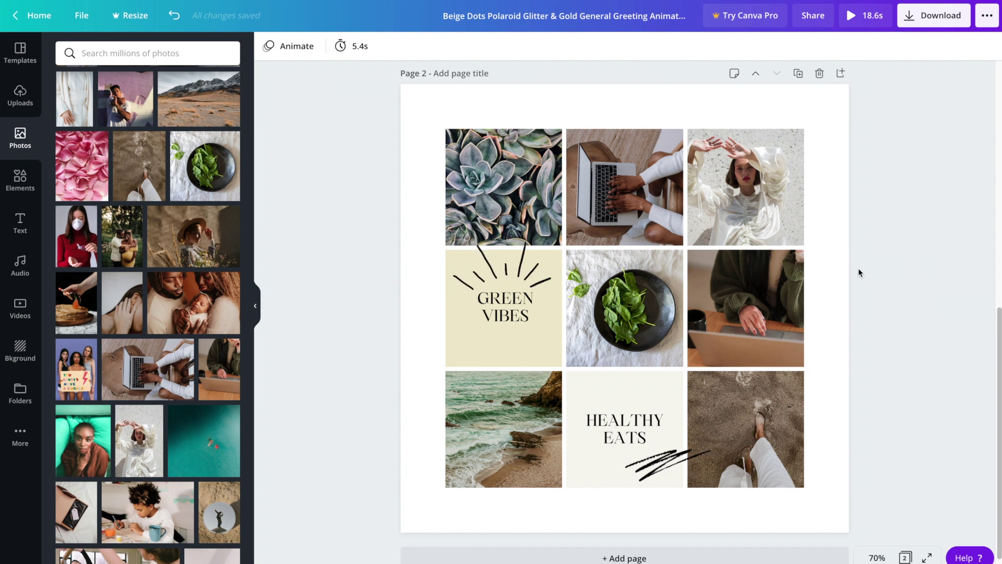
# Step: Add page 3 and apply the yellow 'sometimes you win, and sometimes you learn' quote template
pyautogui.scroll(-1, 878, 390)
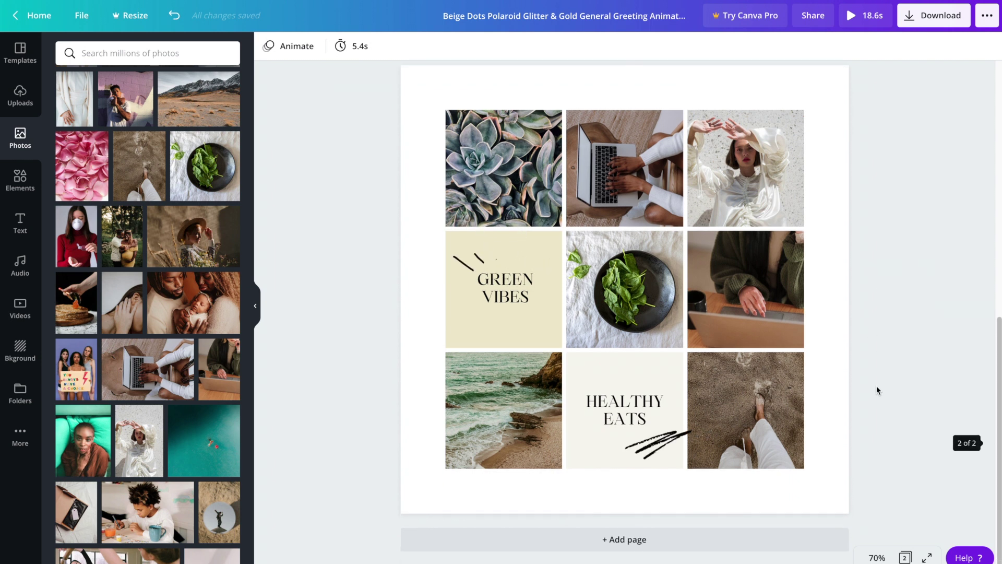
pyautogui.click(777, 538)
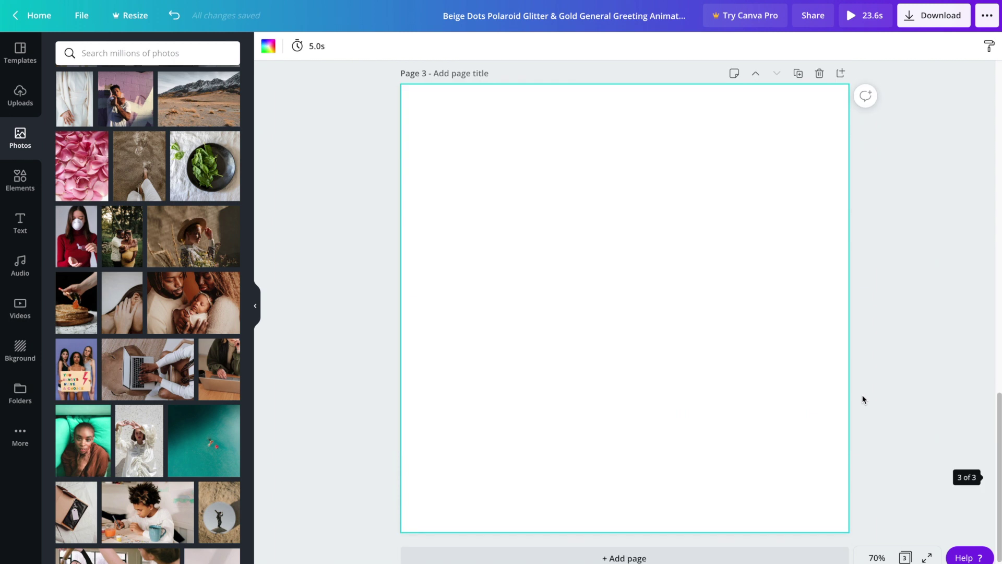
pyautogui.click(21, 55)
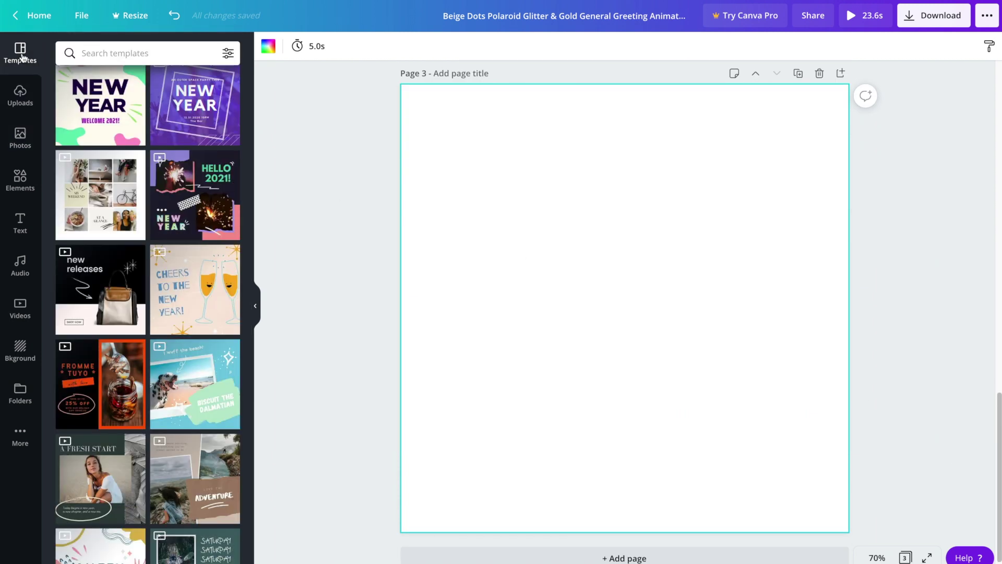
pyautogui.moveTo(249, 301); pyautogui.dragTo(246, 450)
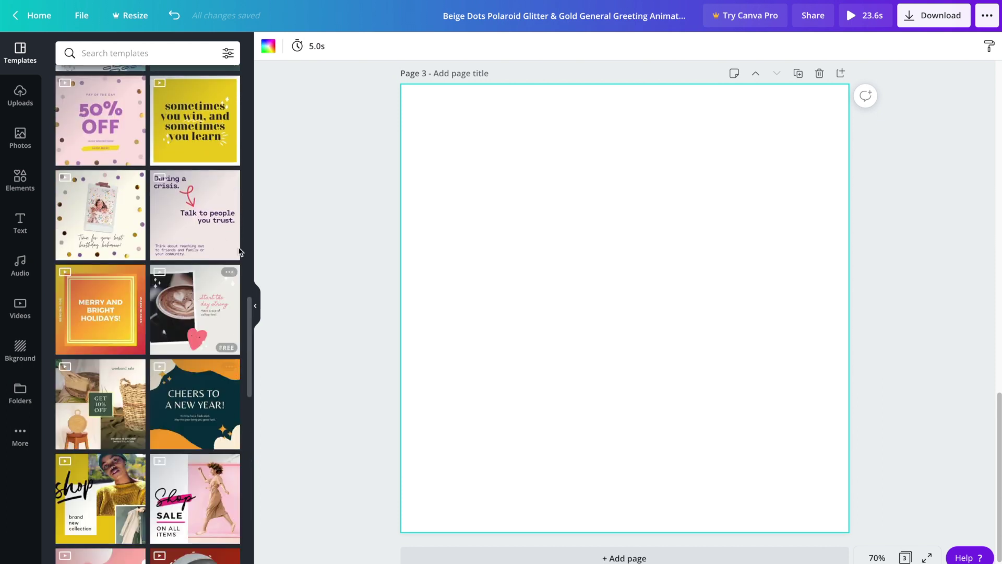
pyautogui.click(197, 117)
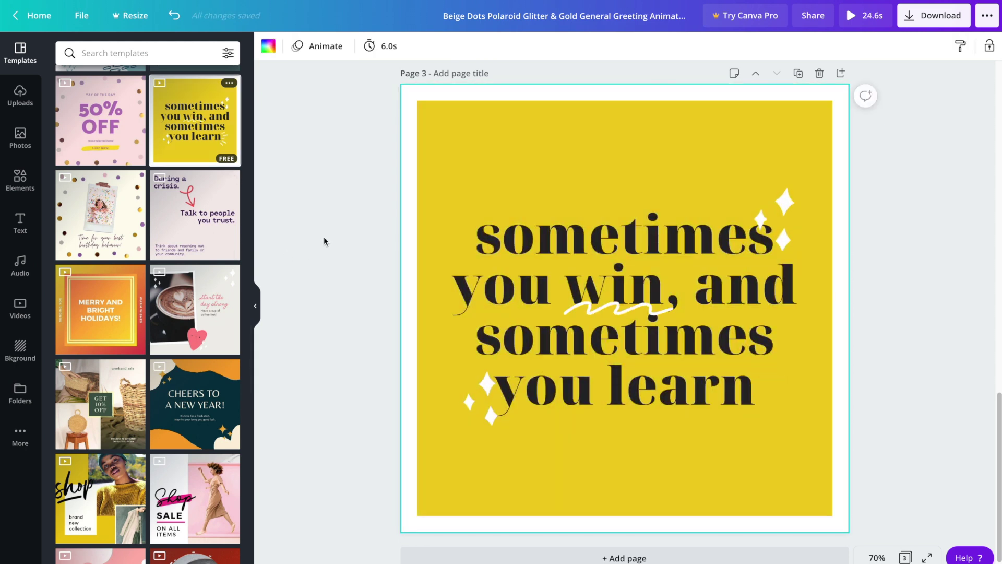
# Step: Recolour page 3's yellow background to dusty pink after trying plum and brown
pyautogui.hotkey('ctrl', 'z')
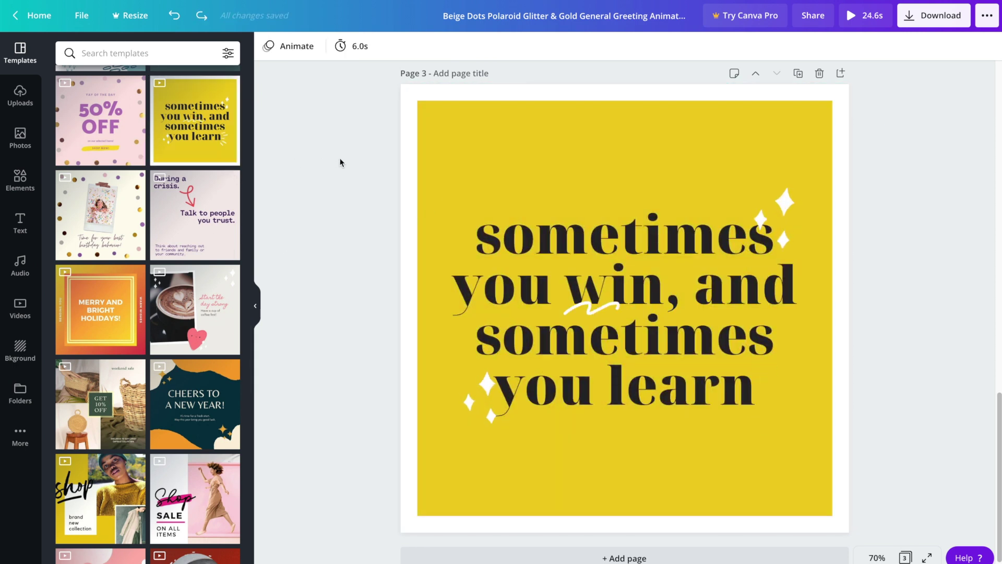
pyautogui.click(439, 152)
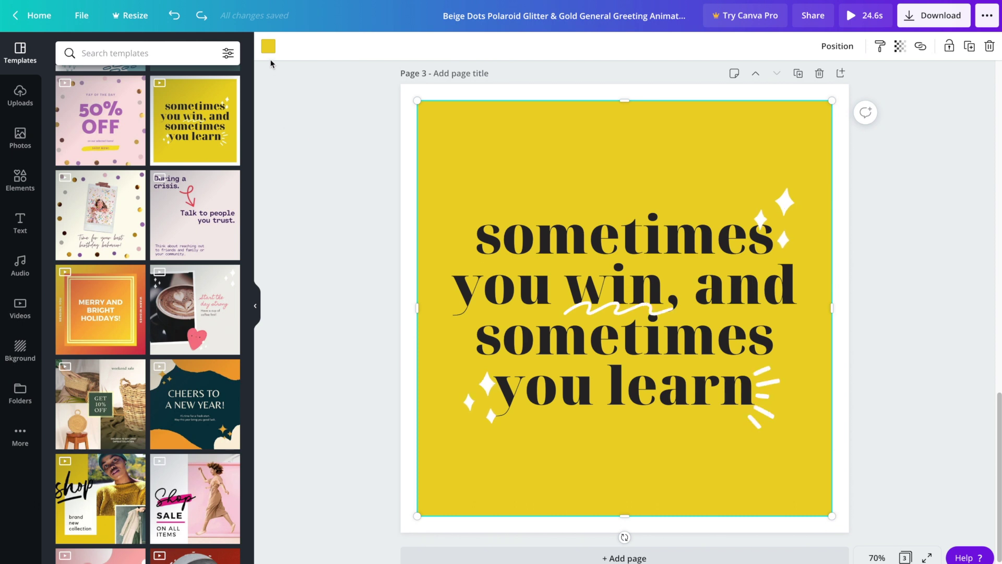
pyautogui.click(269, 46)
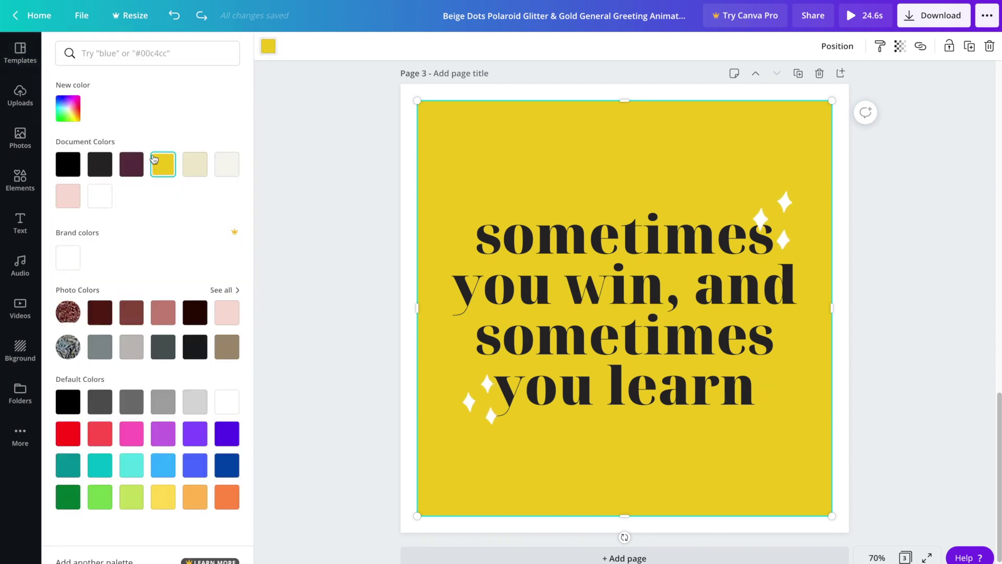
pyautogui.click(132, 164)
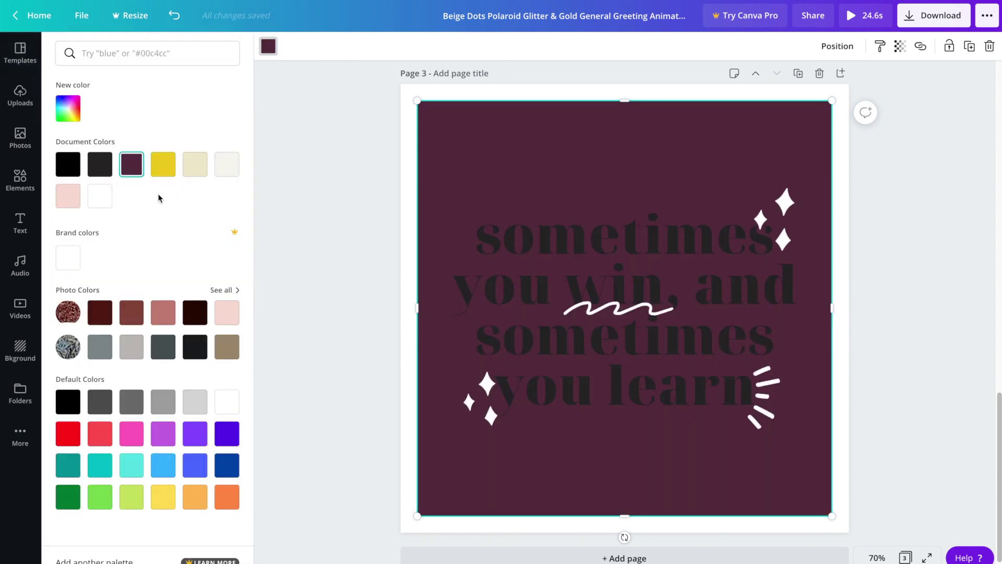
pyautogui.click(135, 311)
pyautogui.click(173, 319)
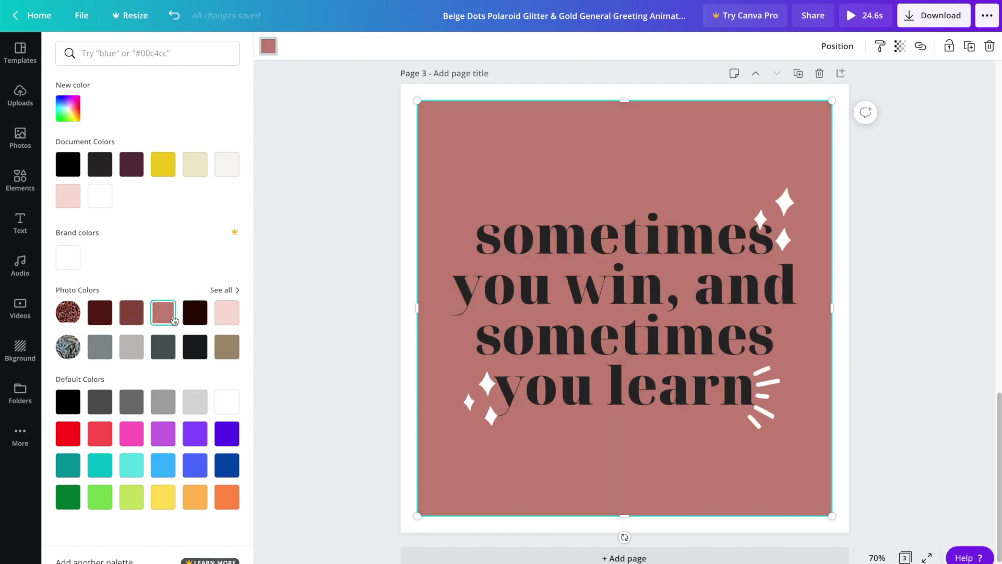
pyautogui.press('Escape')
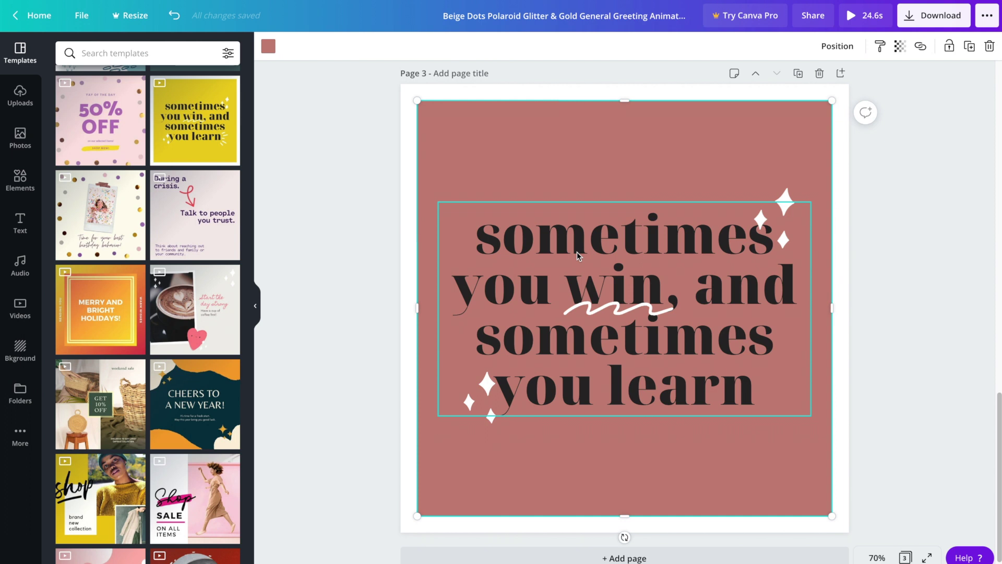
pyautogui.click(336, 280)
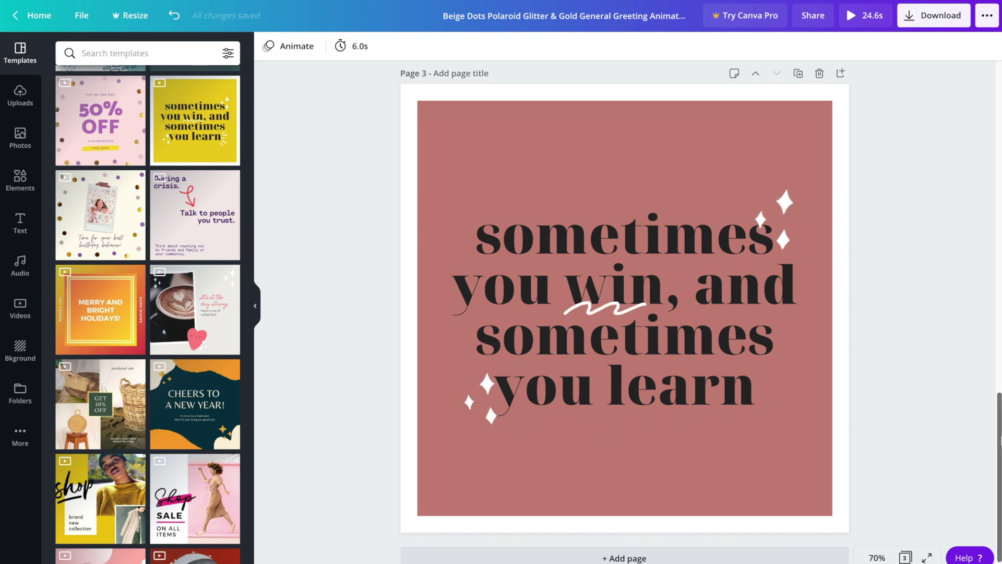
pyautogui.moveTo(997, 436); pyautogui.dragTo(998, 92)
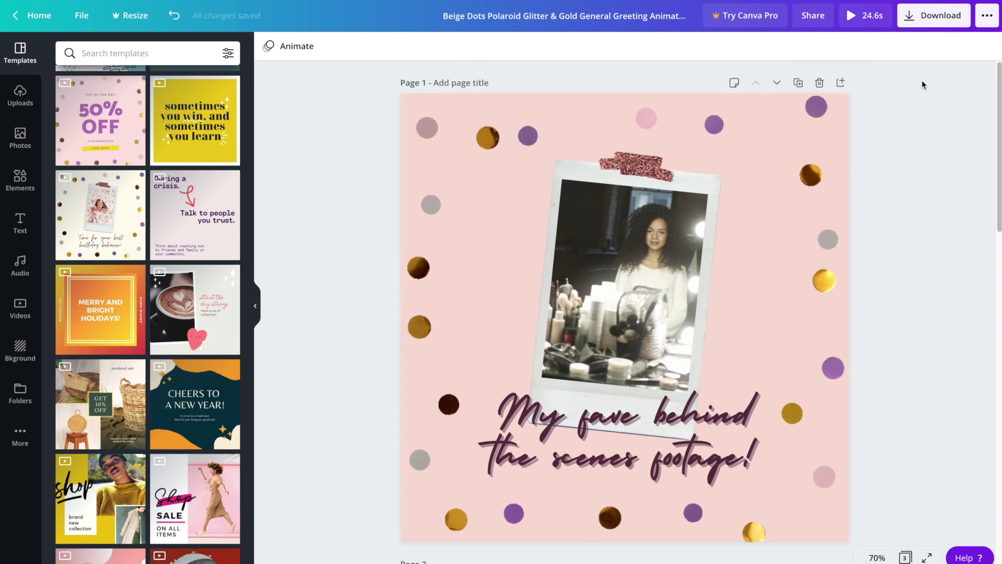
# Step: Download page 3 alone as an MP4 Video, leaving pages 1 and 2 unticked
pyautogui.click(924, 23)
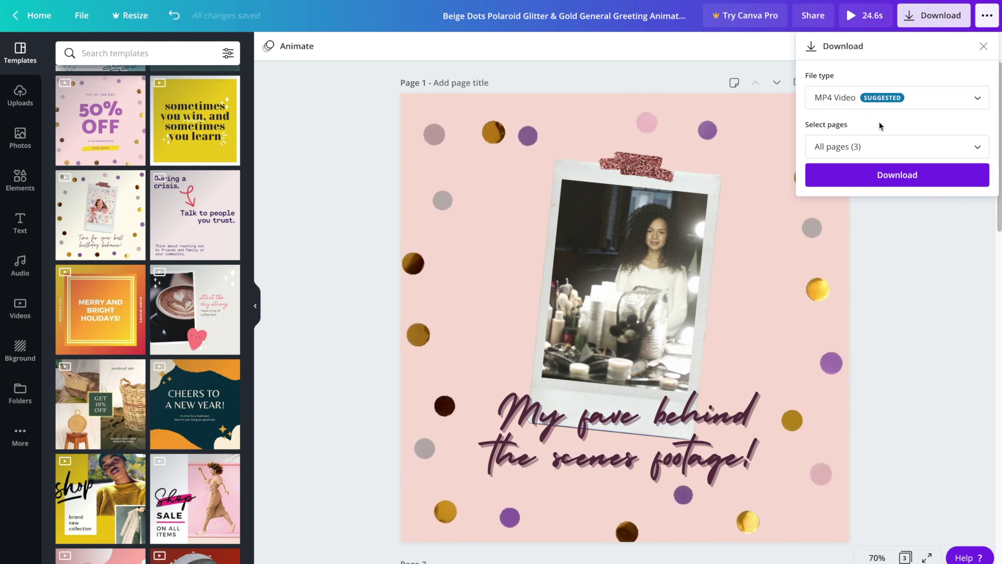
pyautogui.click(888, 108)
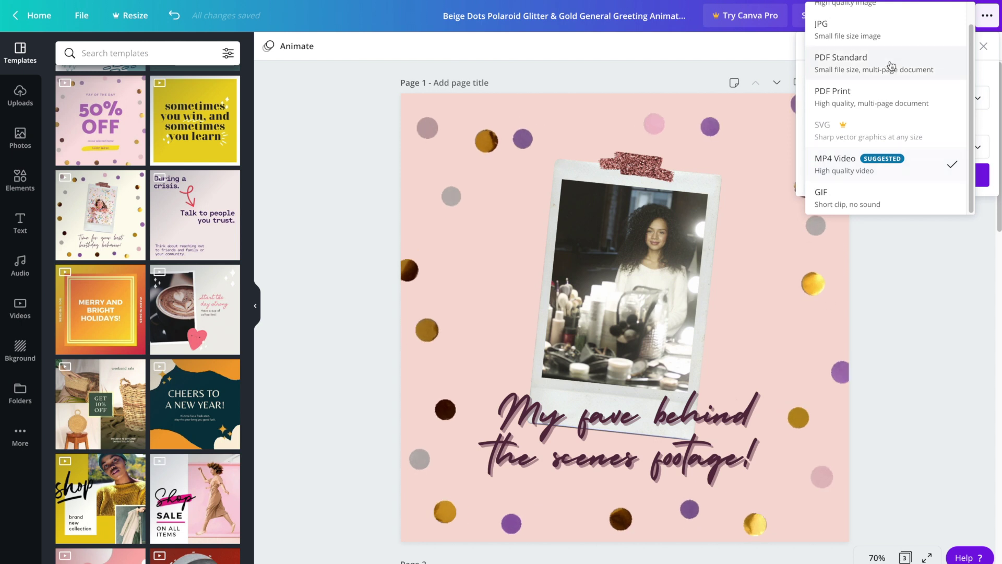
pyautogui.scroll(1, 890, 58)
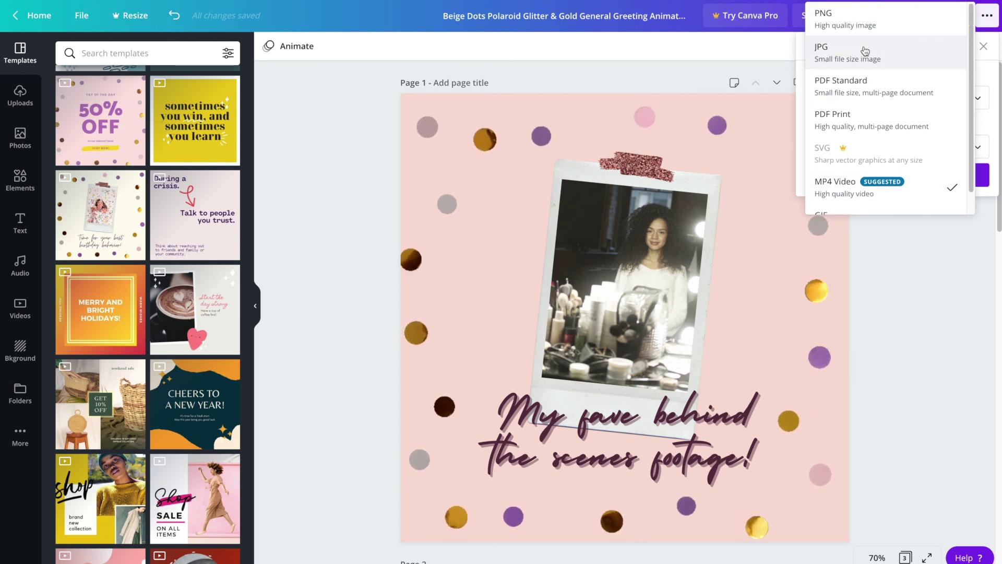
pyautogui.click(981, 77)
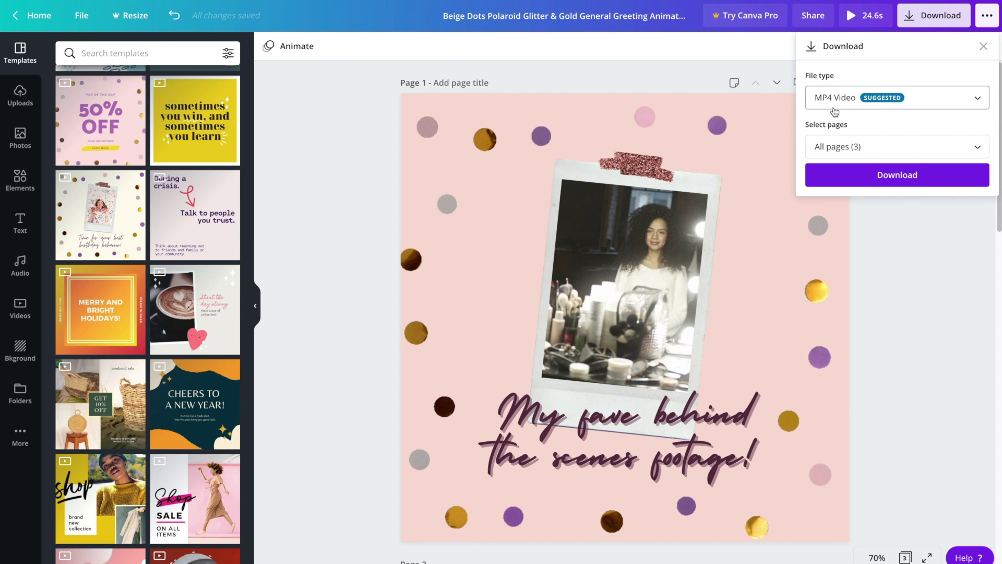
pyautogui.click(927, 153)
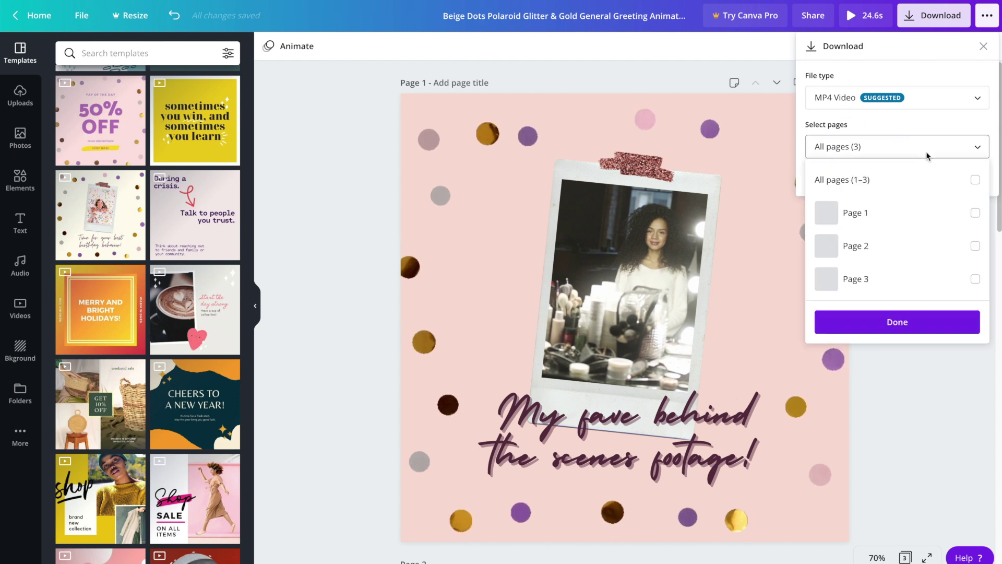
pyautogui.click(975, 181)
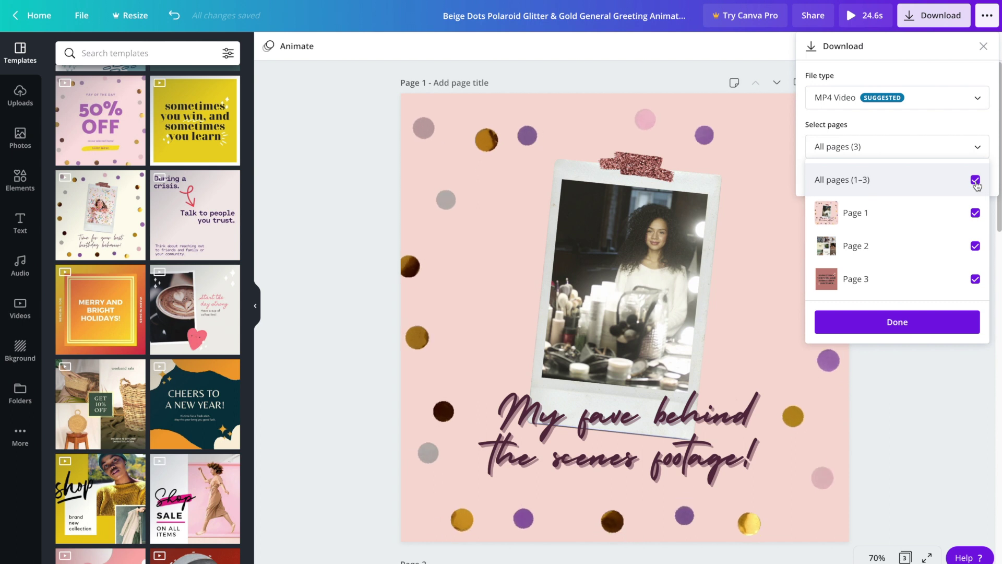
pyautogui.click(974, 212)
pyautogui.click(965, 245)
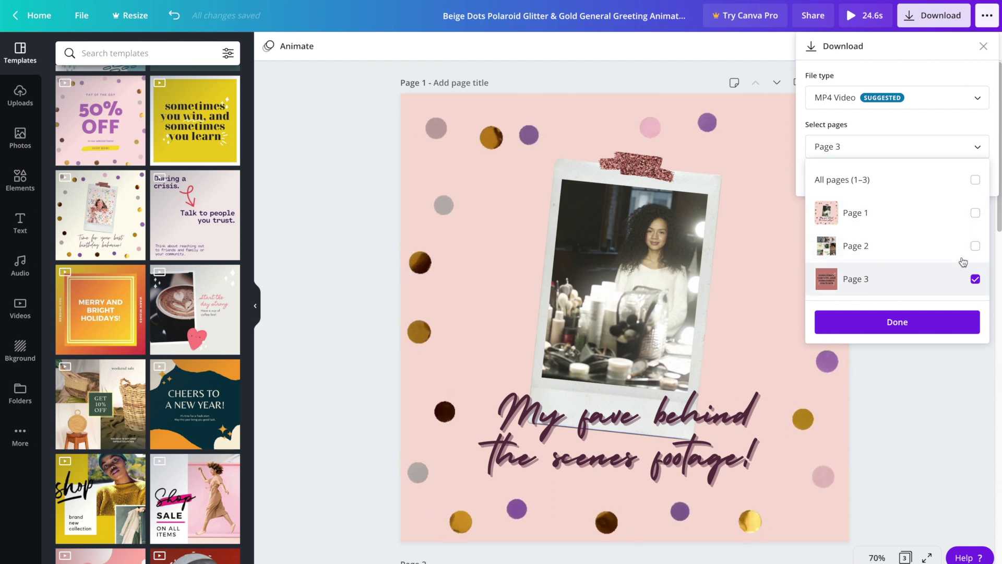
pyautogui.click(938, 321)
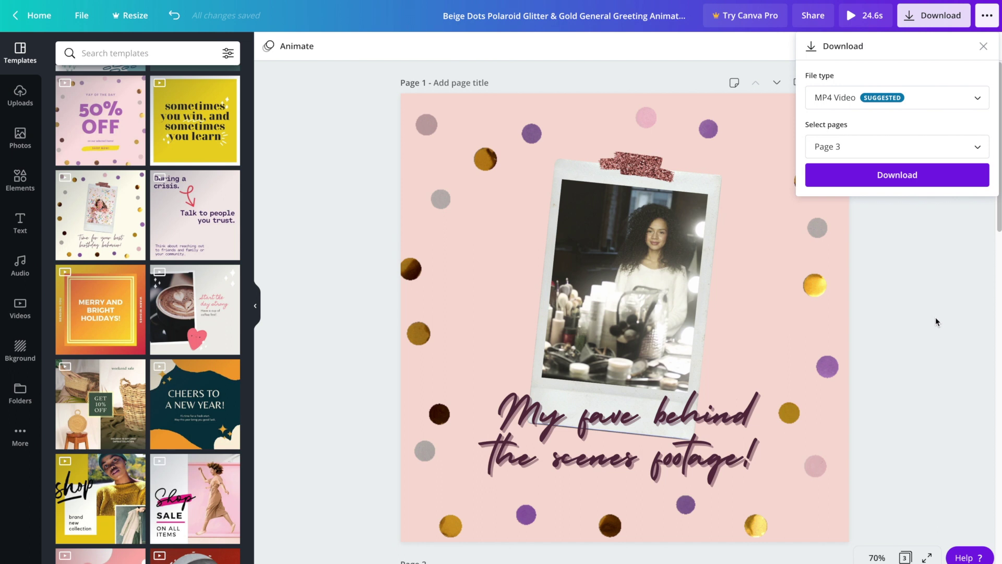
pyautogui.click(920, 183)
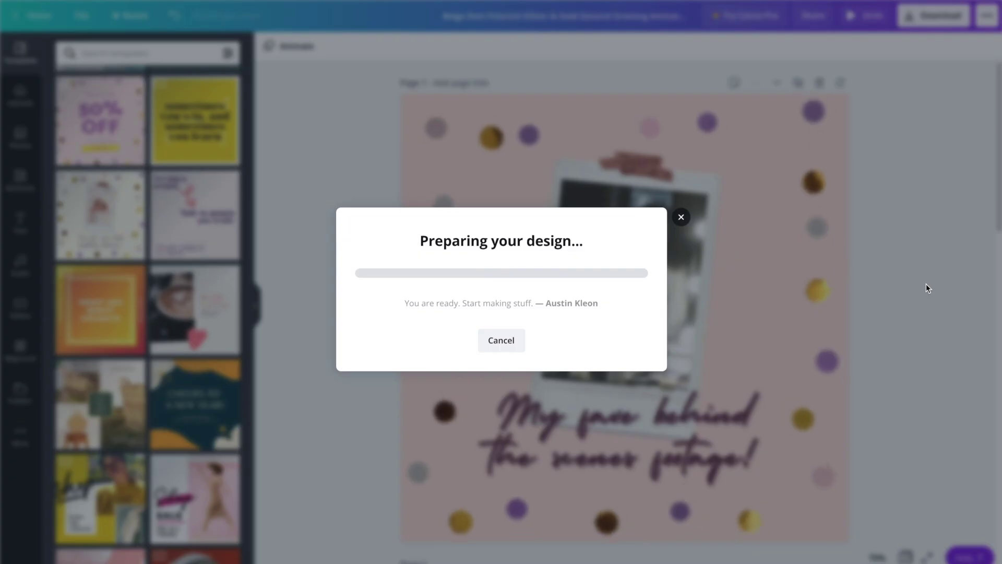